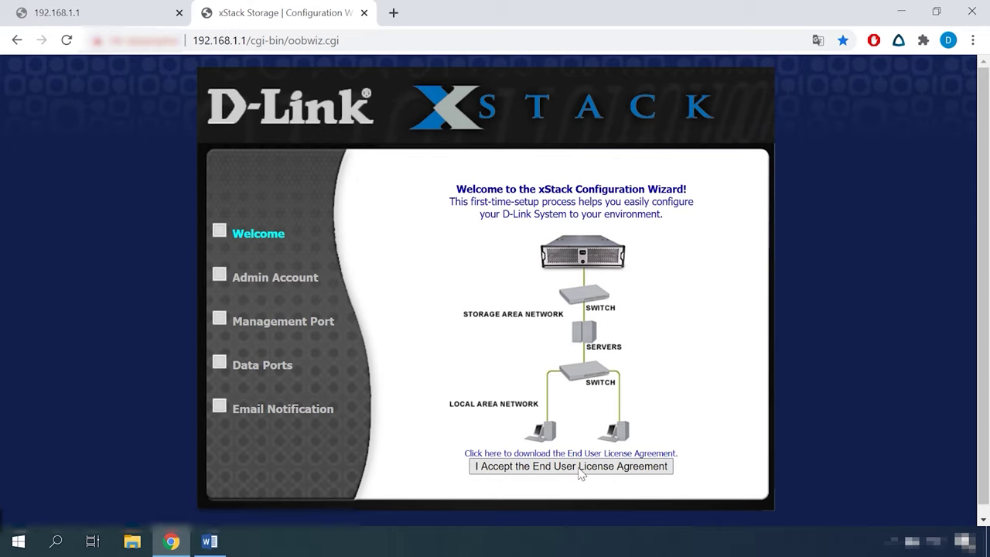
Step: Accept the End User License Agreement, and enter and confirm the admin account password in the setup wizard
click(595, 471)
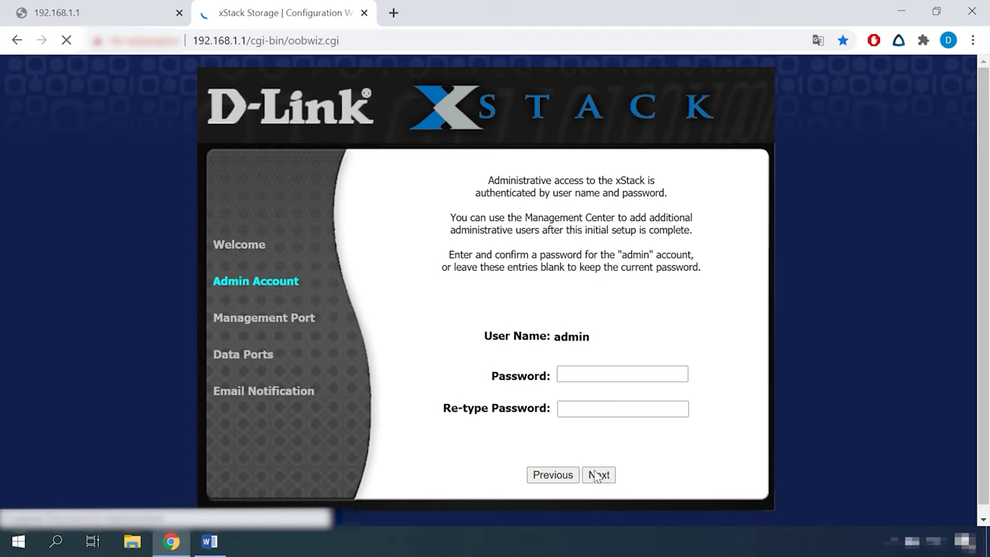
click(572, 372)
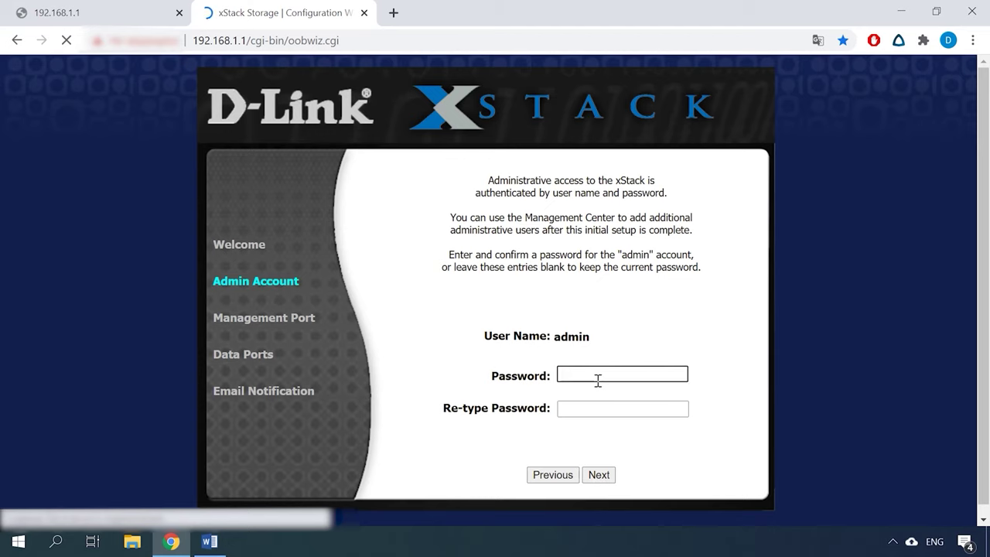
text(*****)
click(595, 407)
text(*****)
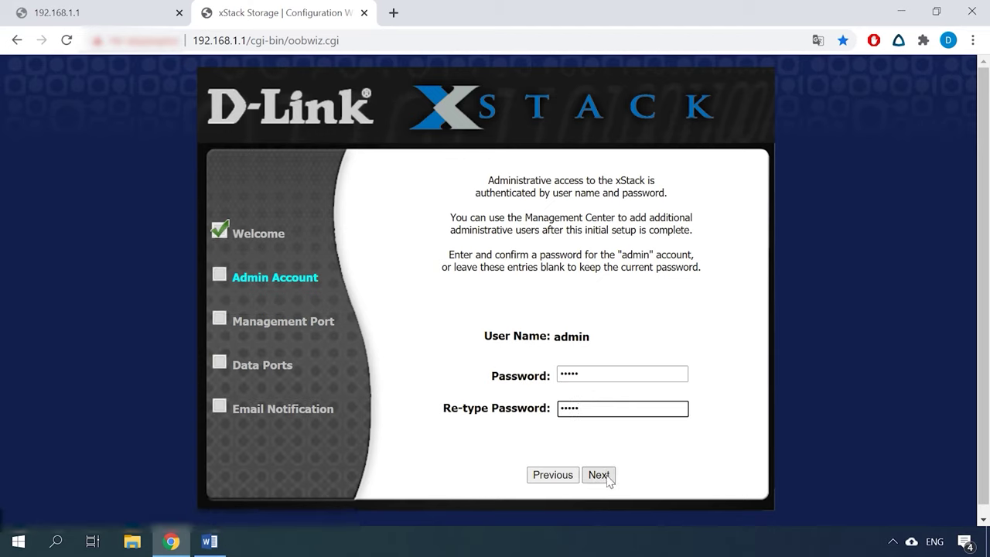
click(607, 478)
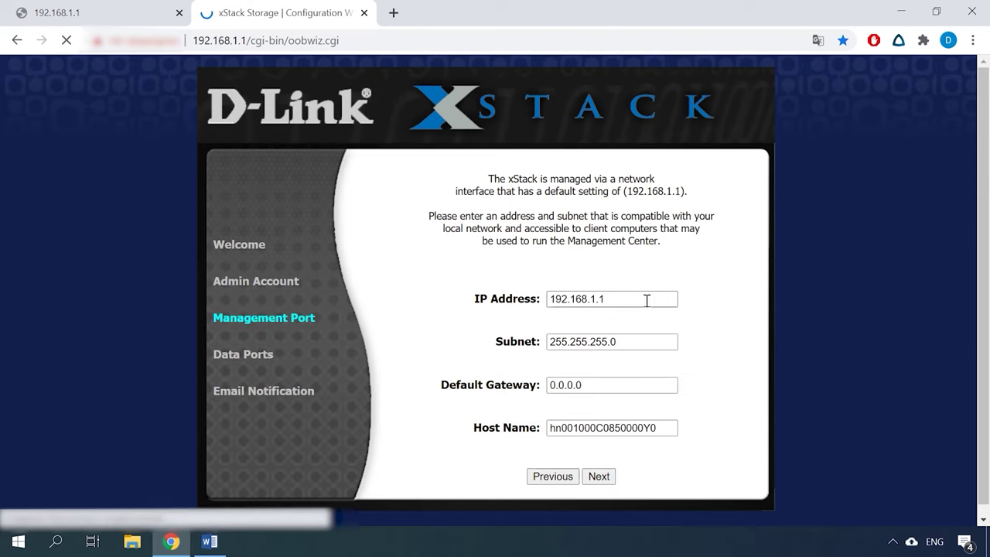
Step: Set the management port's default gateway to 192.168.1.0 and continue to the data ports
click(616, 346)
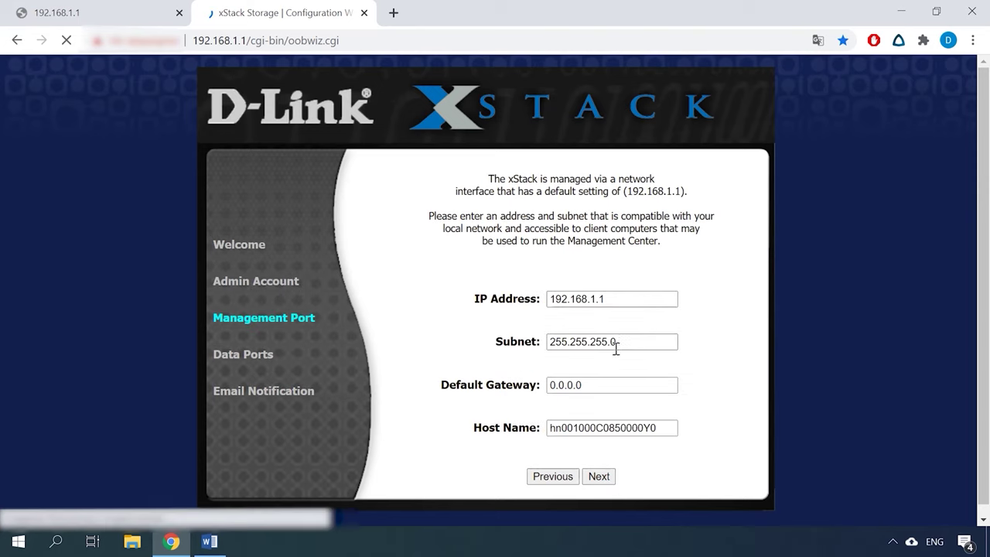
triple_click(581, 384)
text(192.168.1.0)
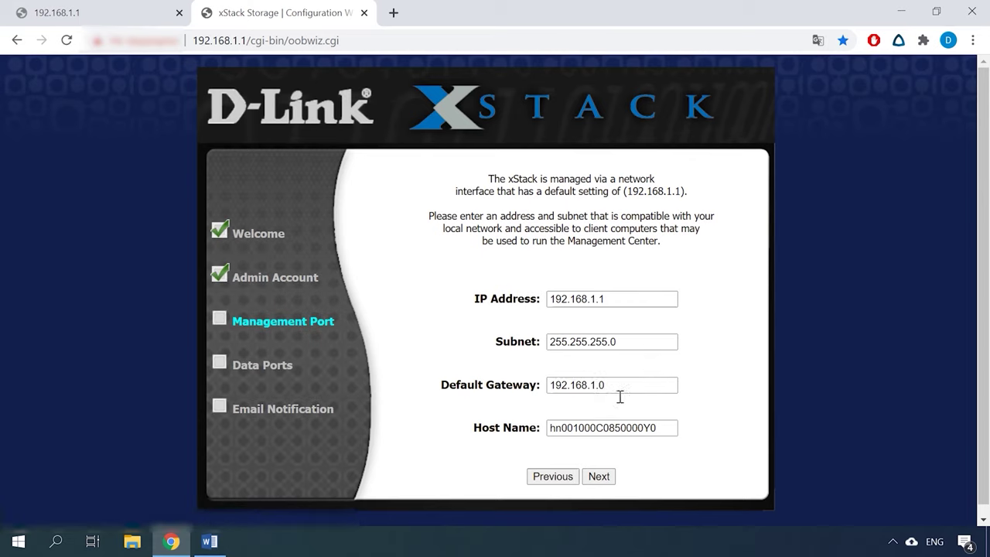
click(600, 477)
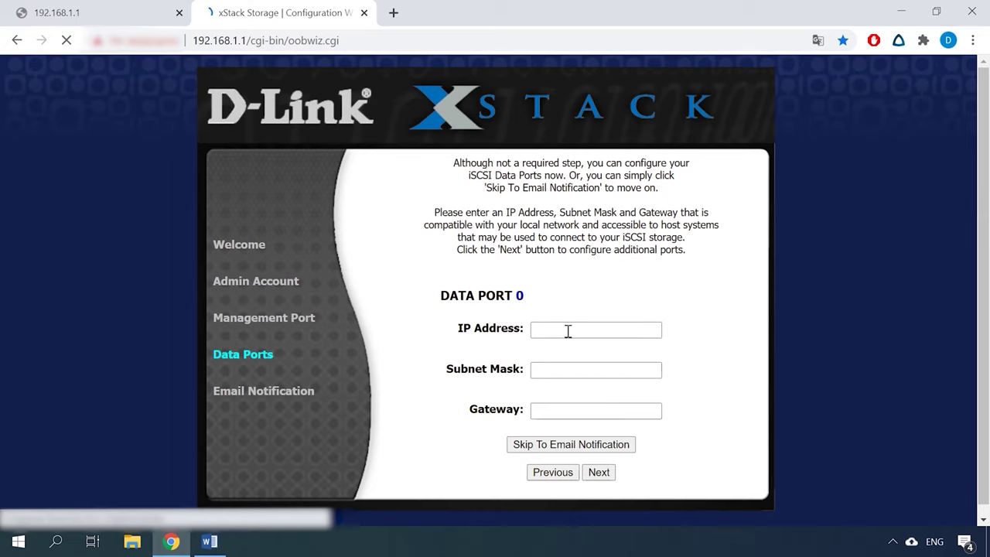
Step: Set data port 0 to IP 192.168.1.1, subnet mask 255.255.255.0 and gateway 192.168.1.0, and finish the wizard with email support disabled
click(566, 328)
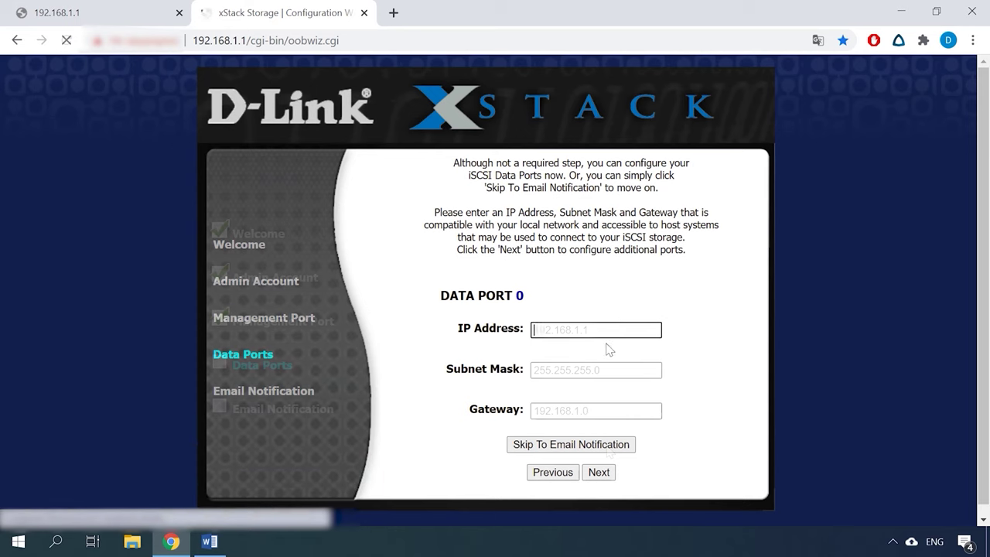
click(608, 447)
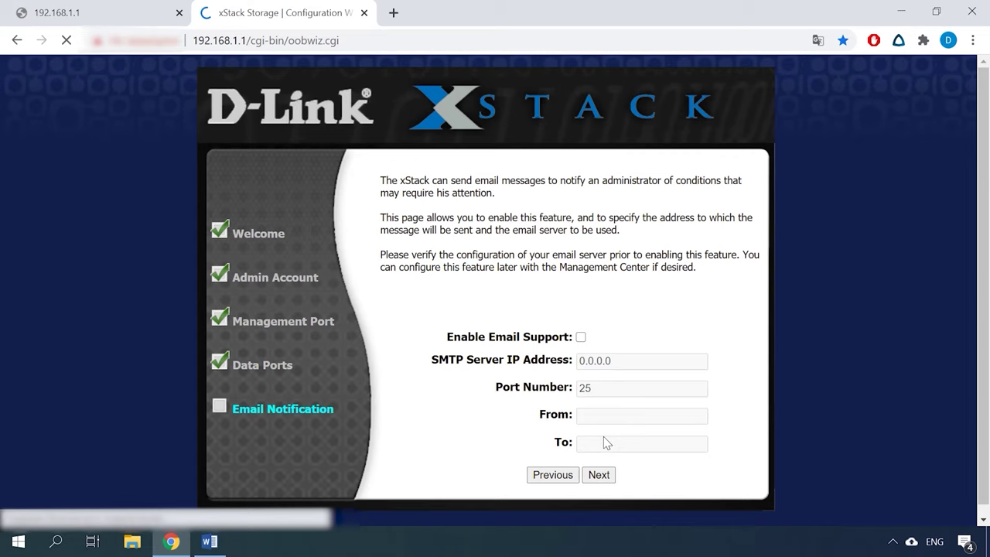
click(599, 478)
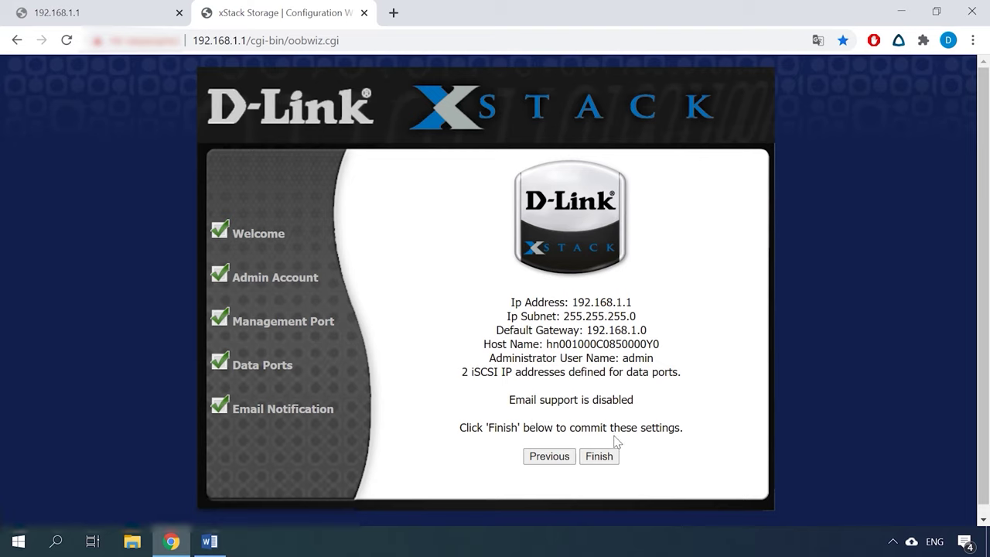
click(598, 460)
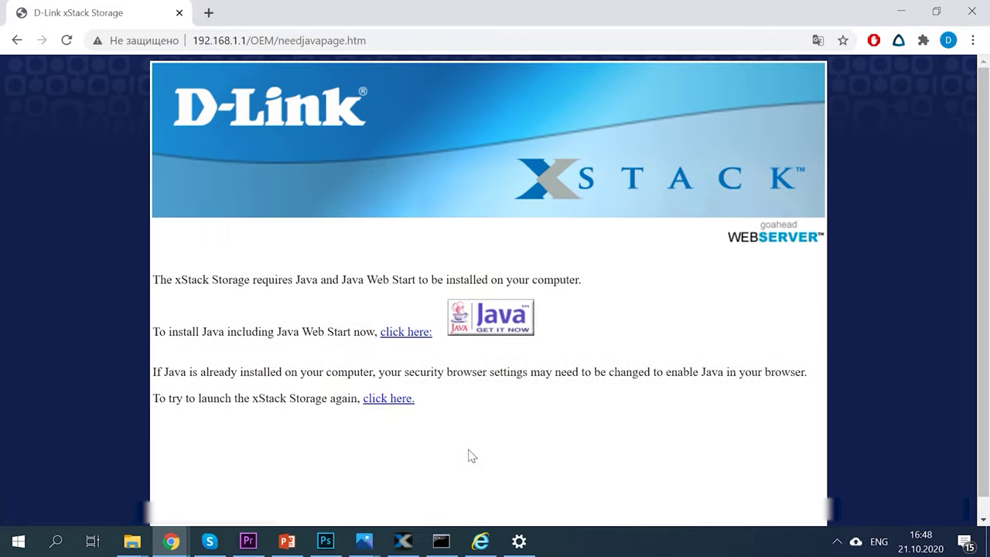
Step: Follow the Java installation link, and try to launch xStack Storage from mgt_console3_2_7_3_1.jnlp in Internet Explorer
click(415, 339)
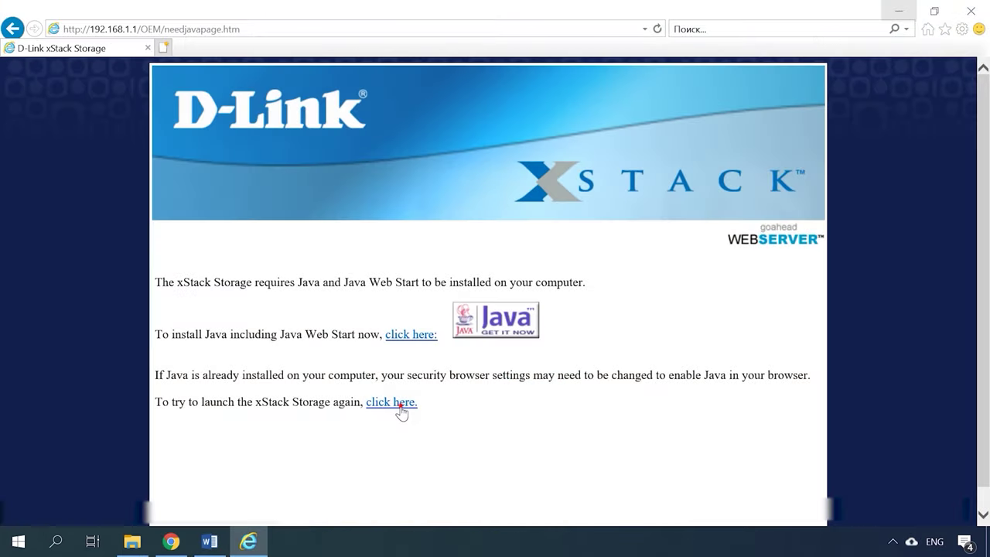
click(401, 406)
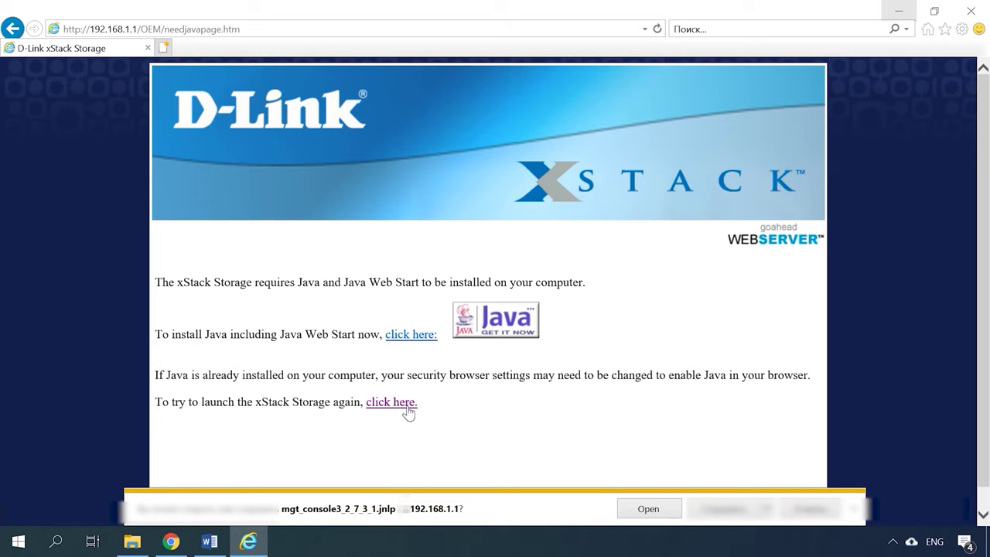
click(654, 512)
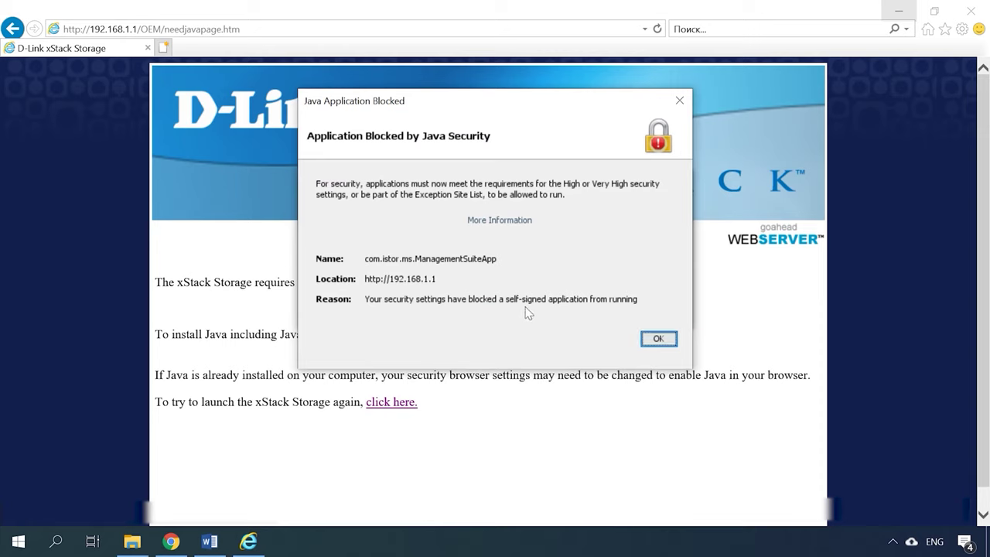
click(656, 340)
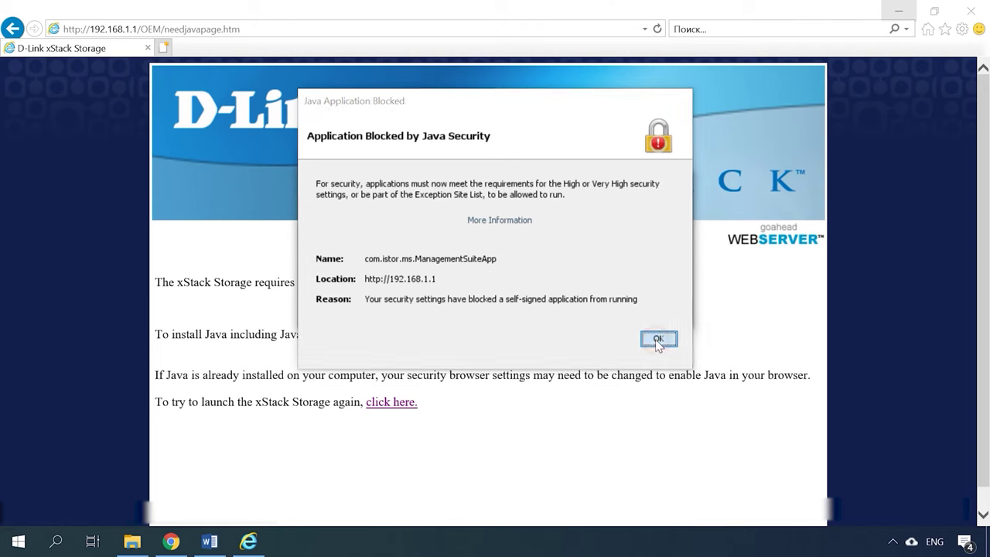
Step: Request the xStack Storage launch file again and copy the launch link's address from its properties
click(402, 402)
right_click(418, 402)
click(424, 394)
drag(199, 174, 78, 160)
right_click(136, 174)
click(147, 219)
click(128, 339)
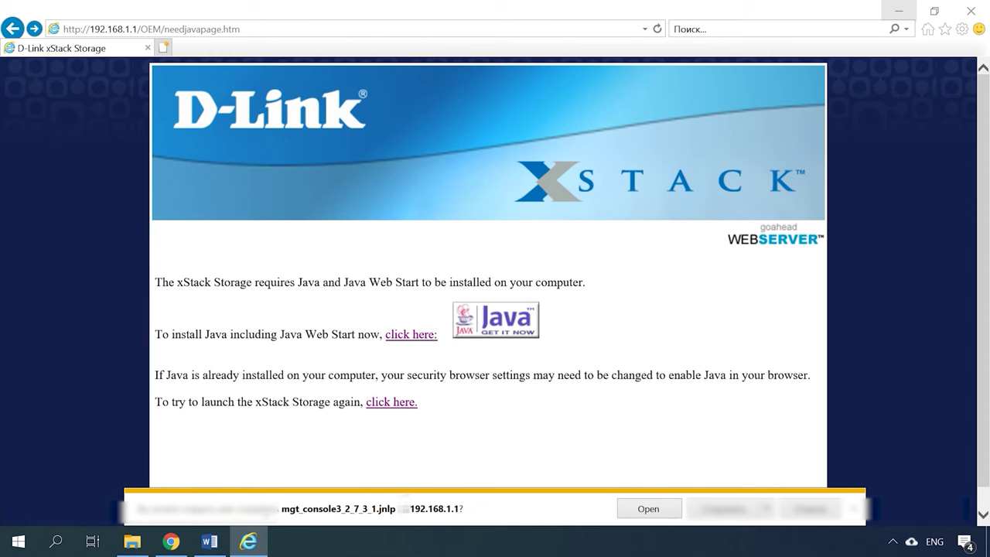
click(19, 541)
click(106, 184)
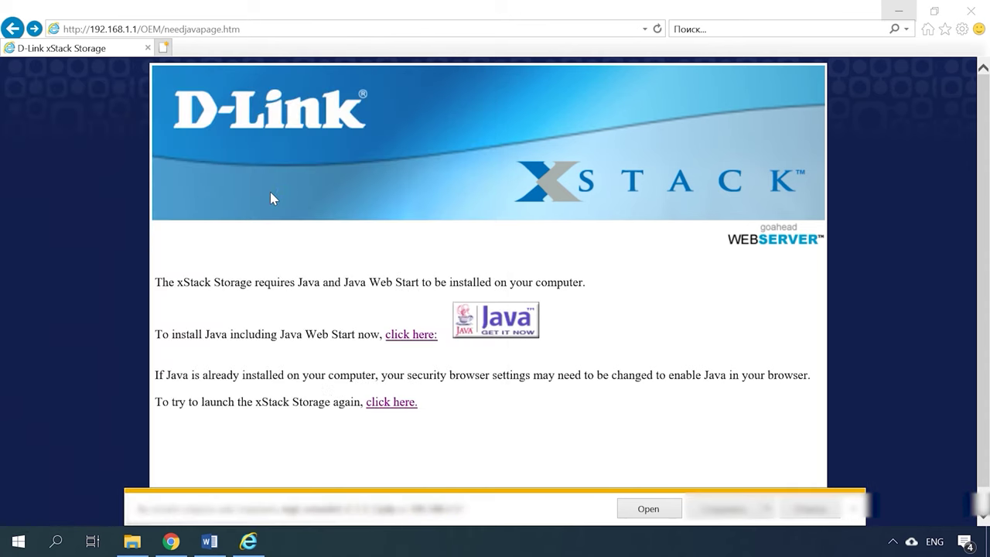
click(426, 72)
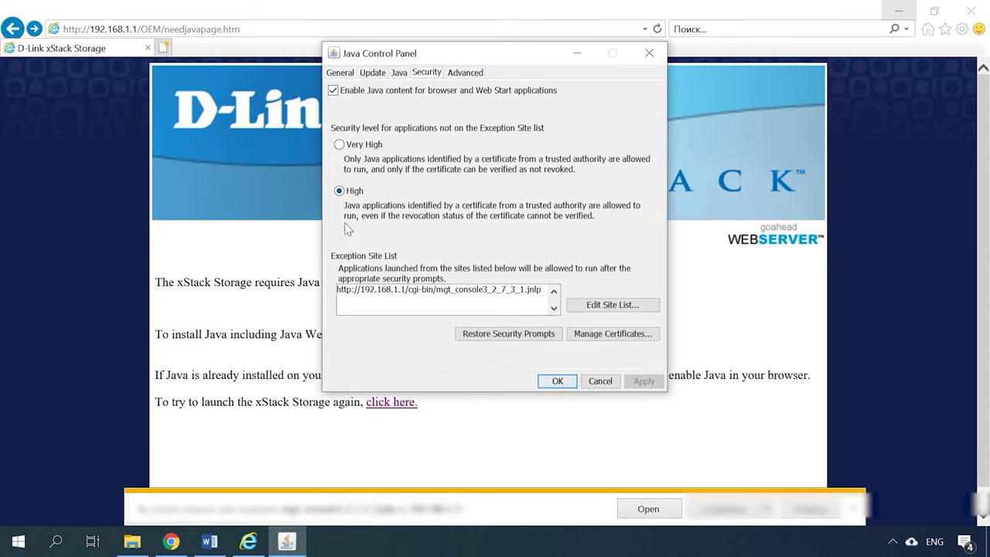
click(594, 304)
click(568, 311)
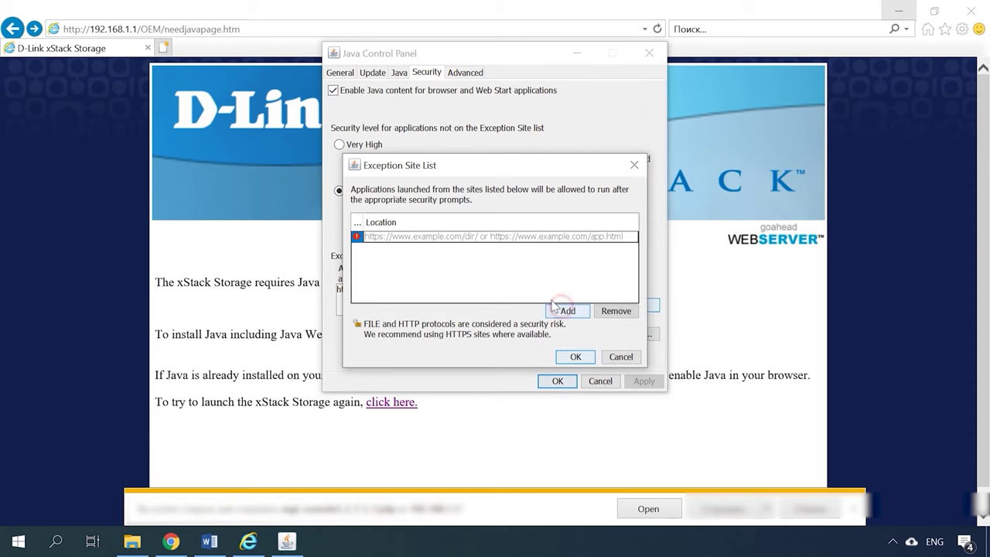
key(ctrl+v)
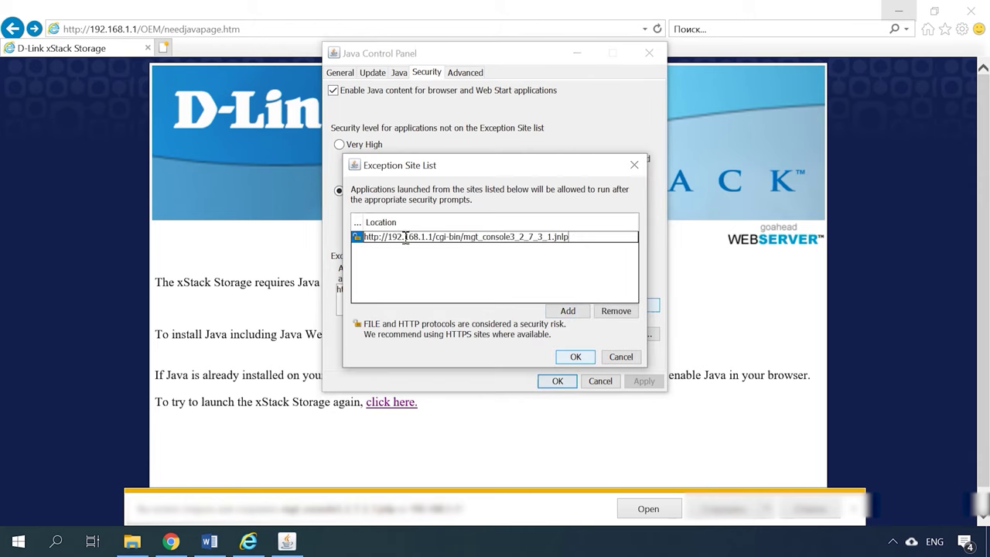
click(574, 356)
click(542, 362)
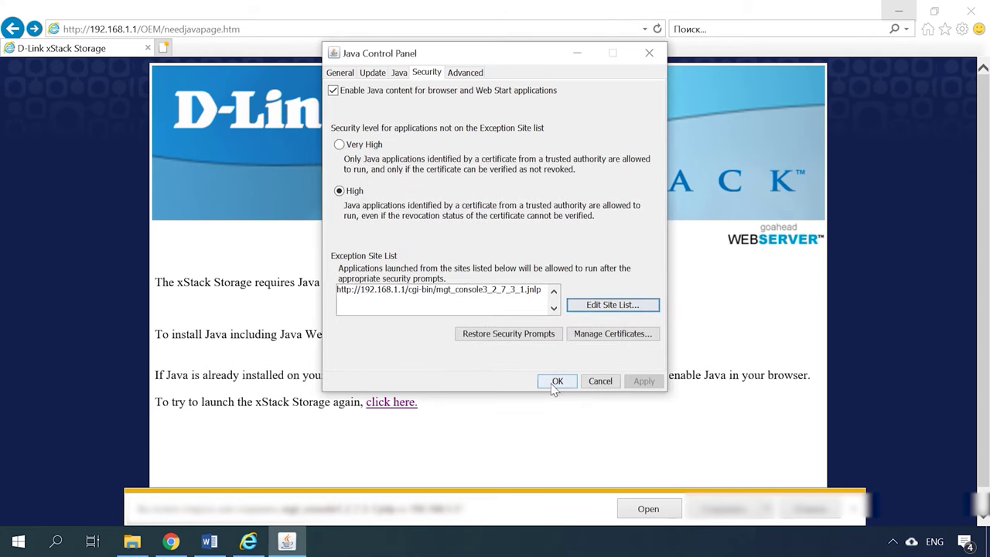
click(557, 381)
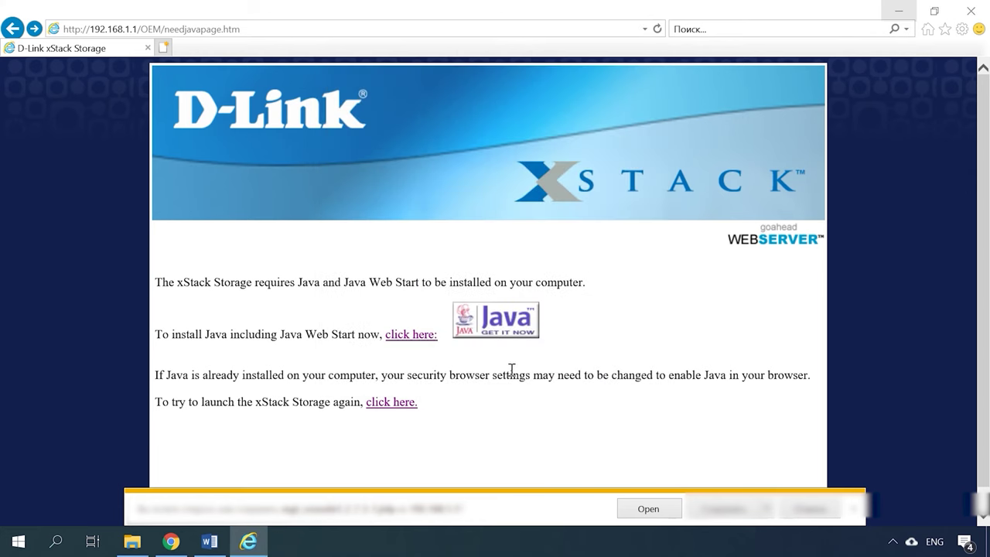
Step: Open the offered mgt_console3_2_7_3_1.jnlp file and allow the Java application to run
click(647, 516)
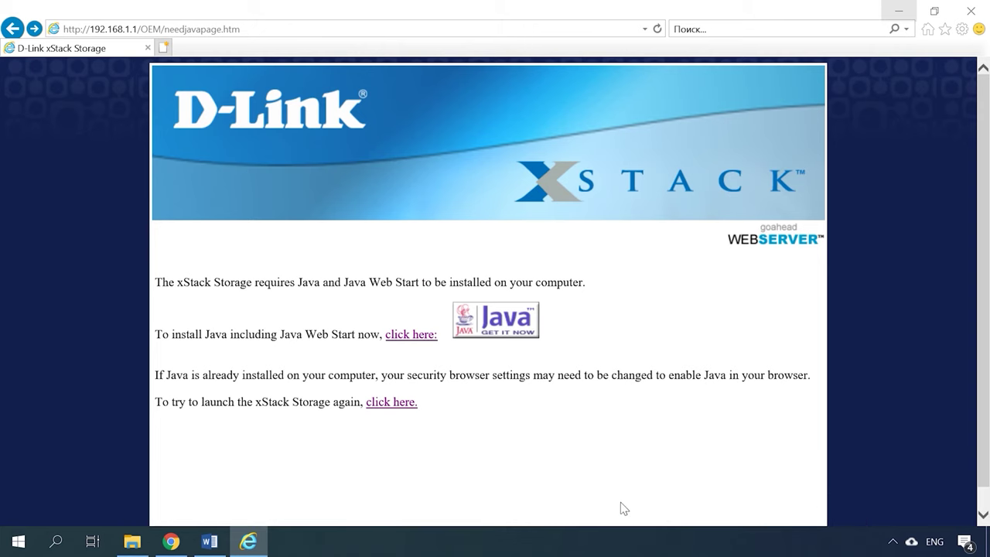
click(361, 349)
click(605, 354)
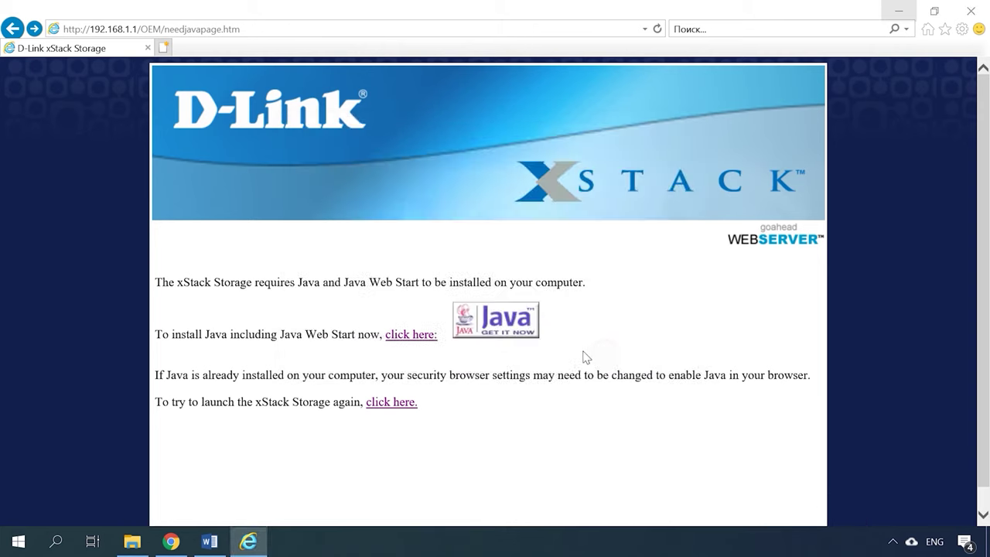
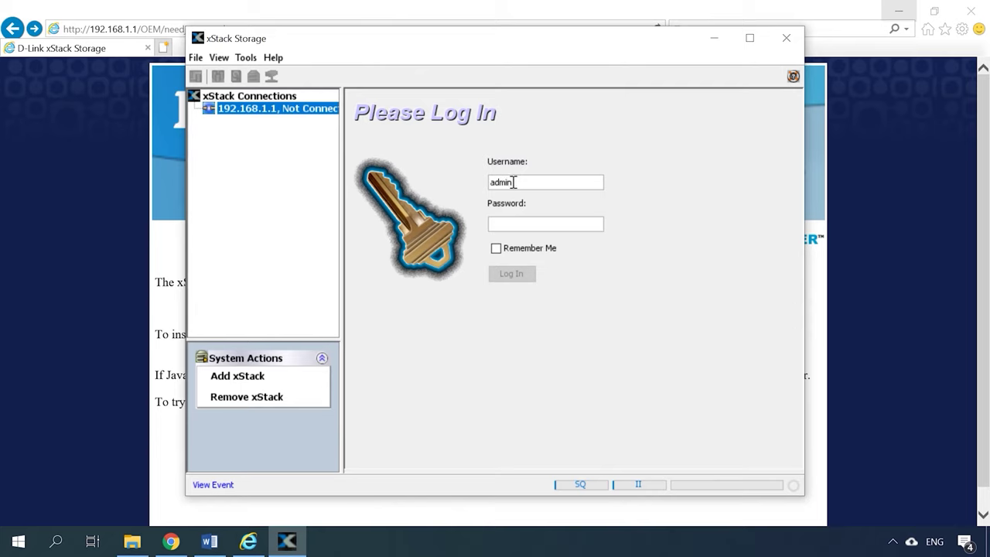
Step: Enter the account password and log in to the xStack at 192.168.1.1 as admin
click(526, 224)
text(••)
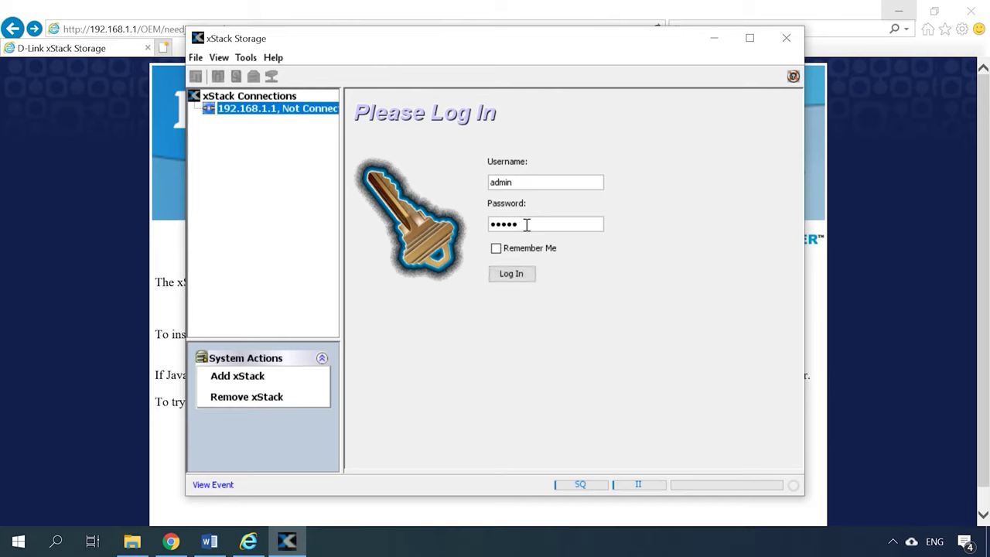
click(513, 276)
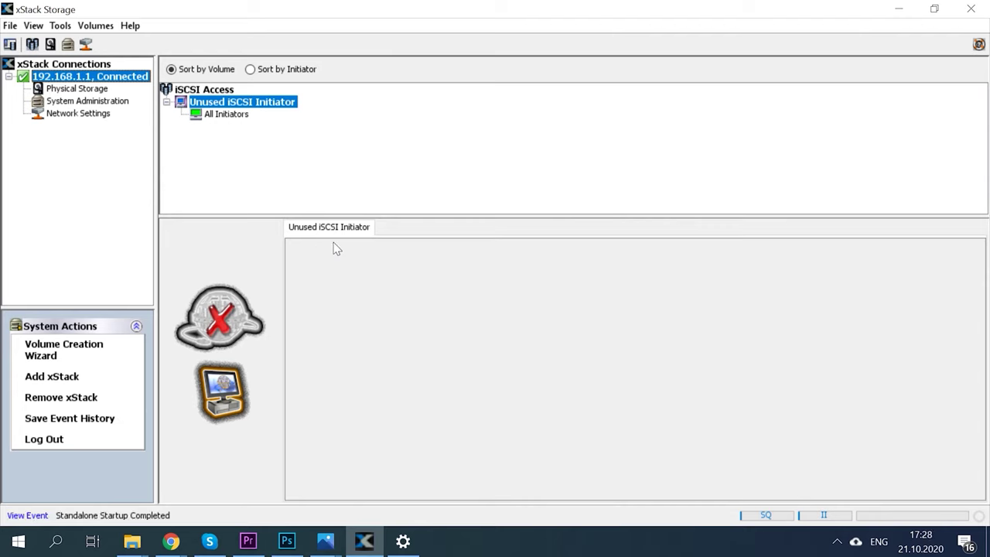
Step: Start the Volume Creation Wizard, name the volume Server and choose to make your own advanced choices
click(51, 361)
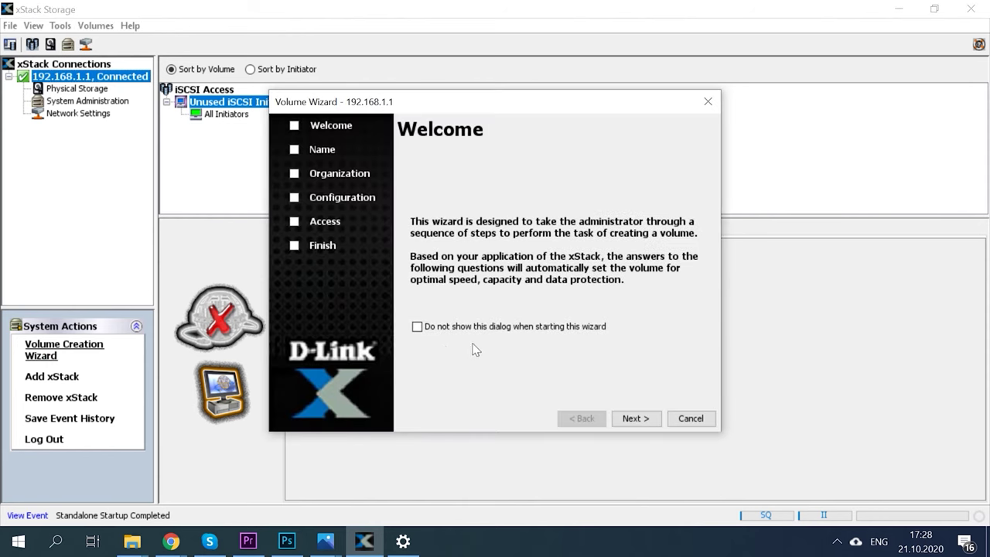
click(623, 416)
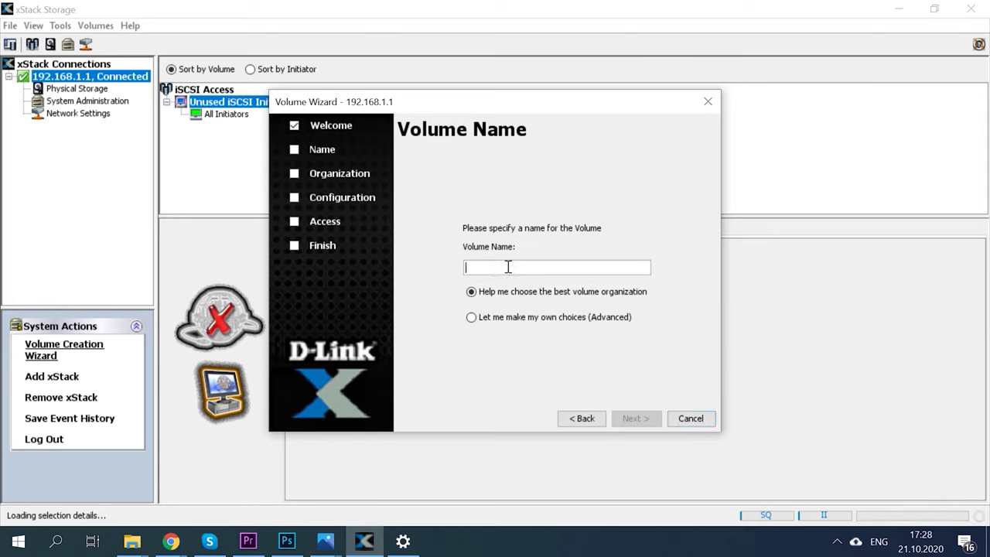
text(Server)
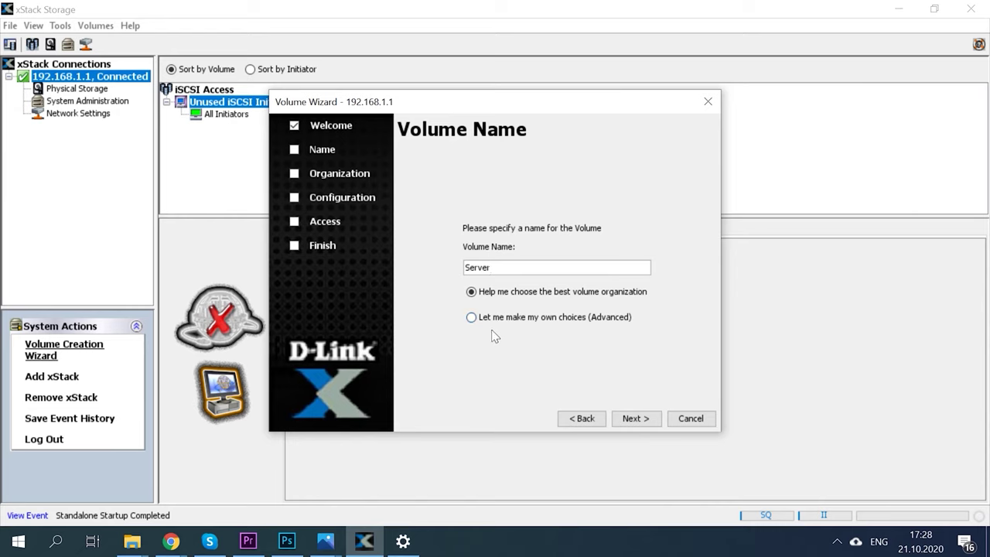
click(471, 318)
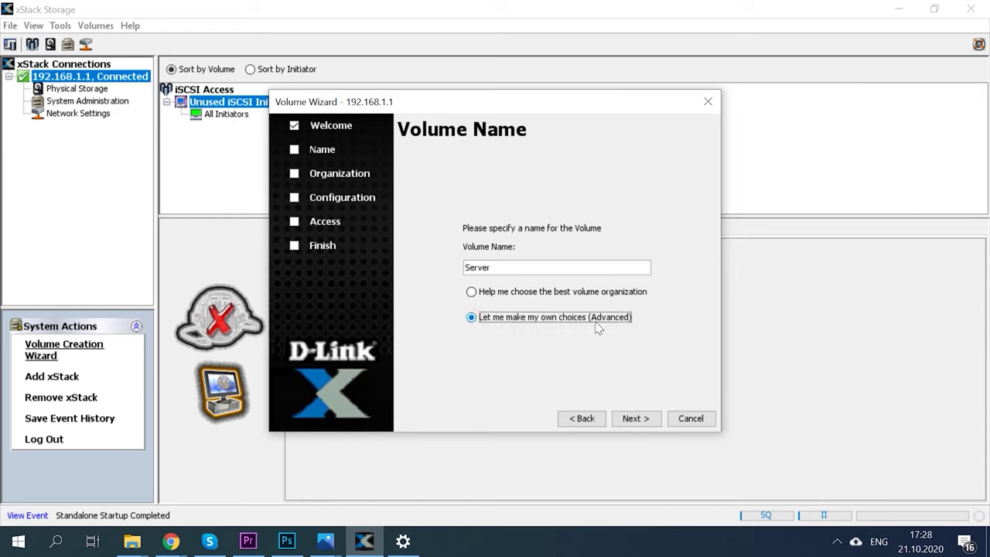
click(641, 418)
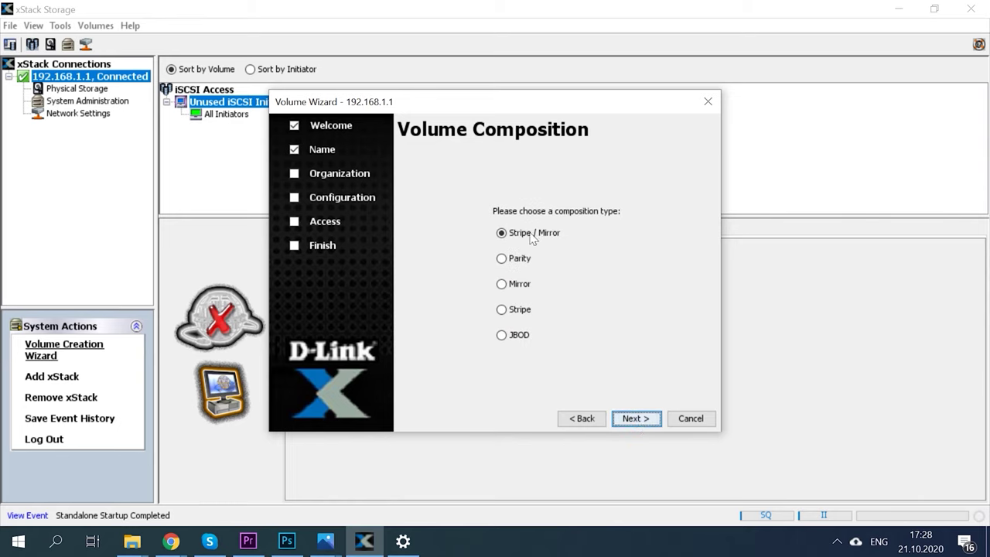
Step: Set the volume composition to JBOD, choose to select the disks yourself and pick Drive 0
click(517, 338)
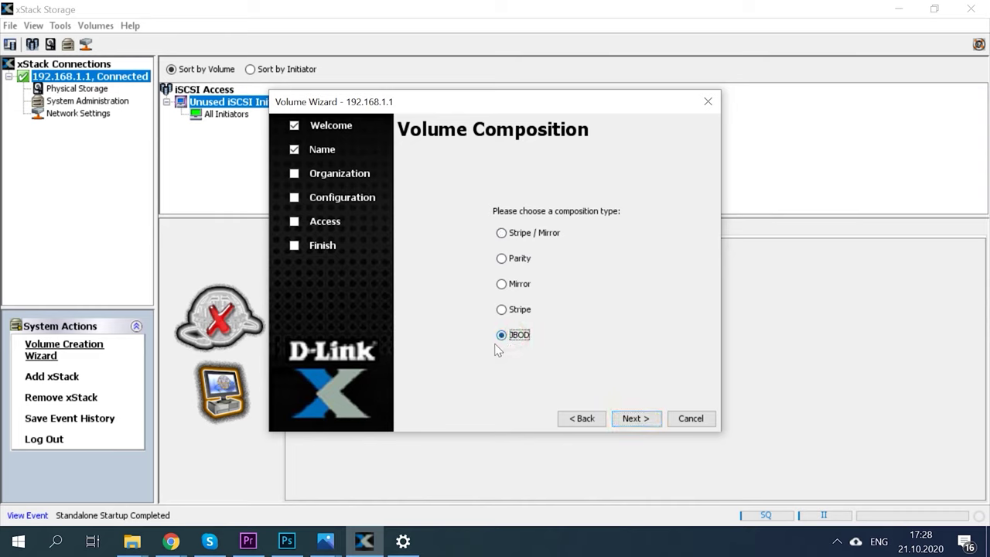
click(636, 421)
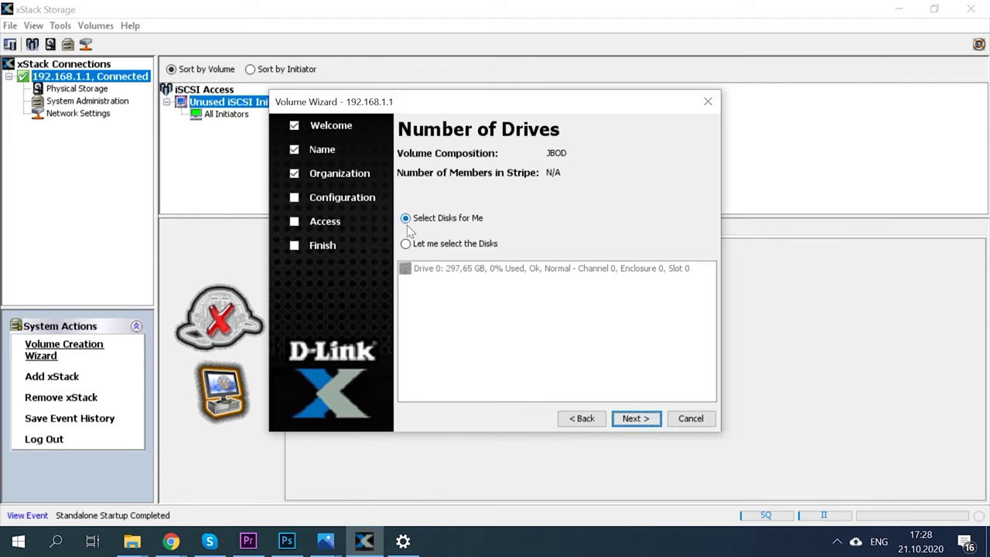
click(423, 244)
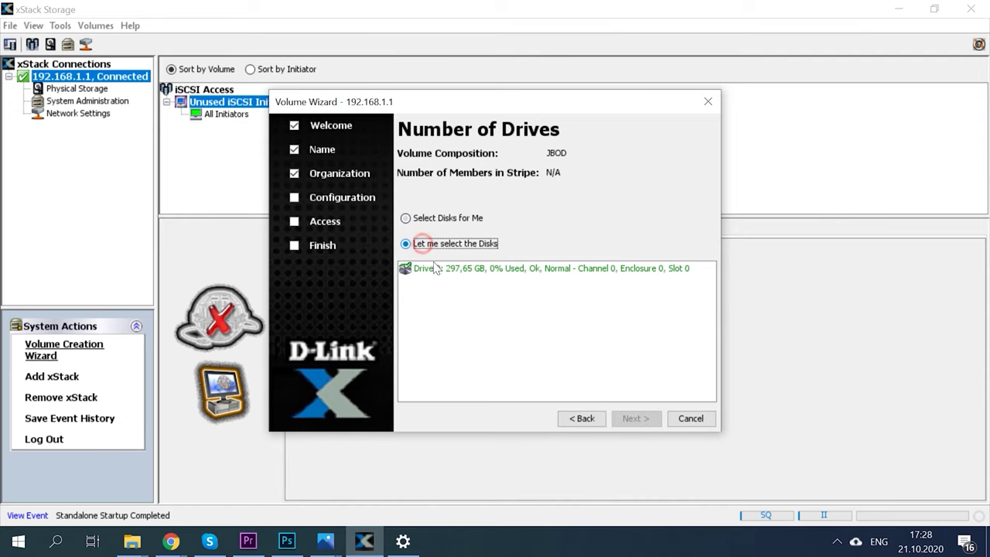
click(502, 269)
click(636, 419)
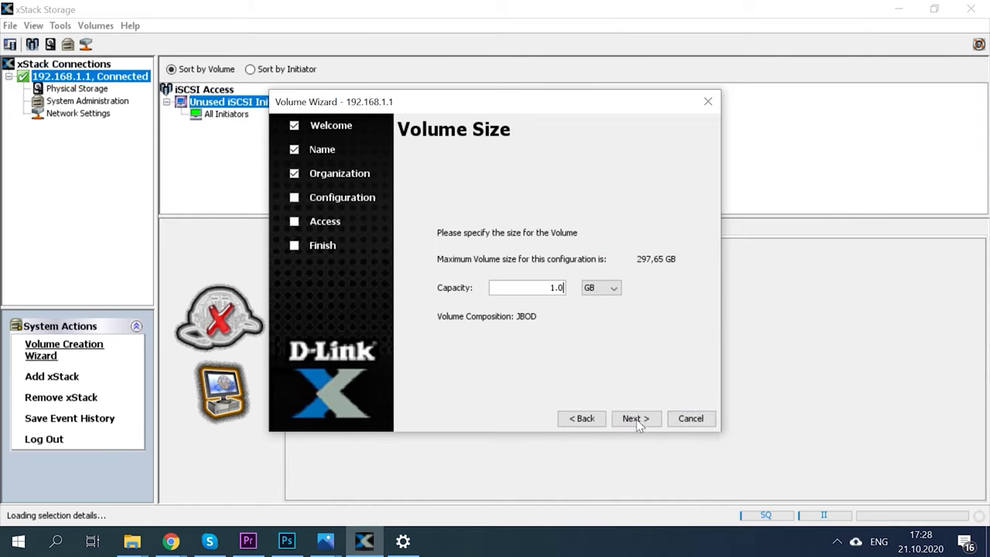
Step: Set the volume capacity to 297 GB and continue to the access settings
double_click(554, 287)
text(297)
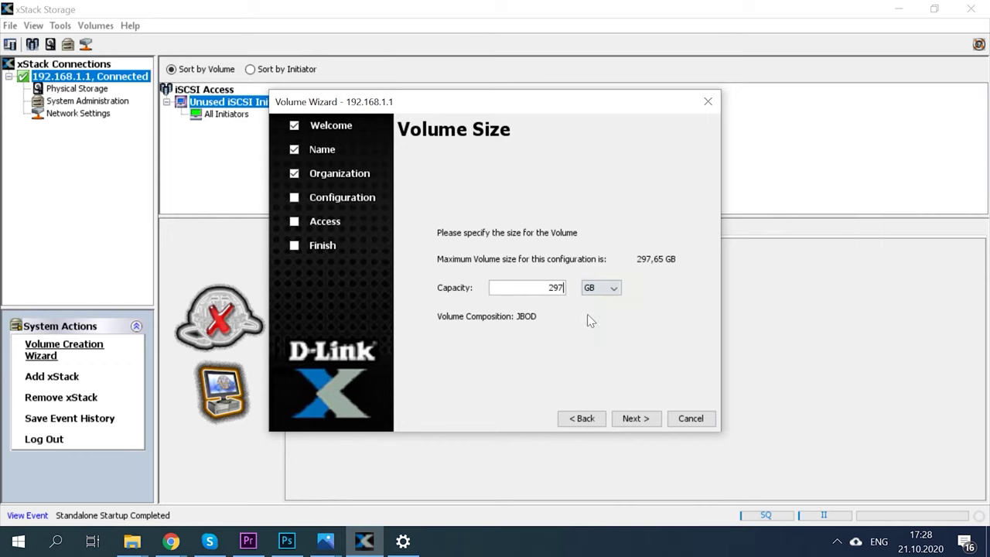
click(647, 418)
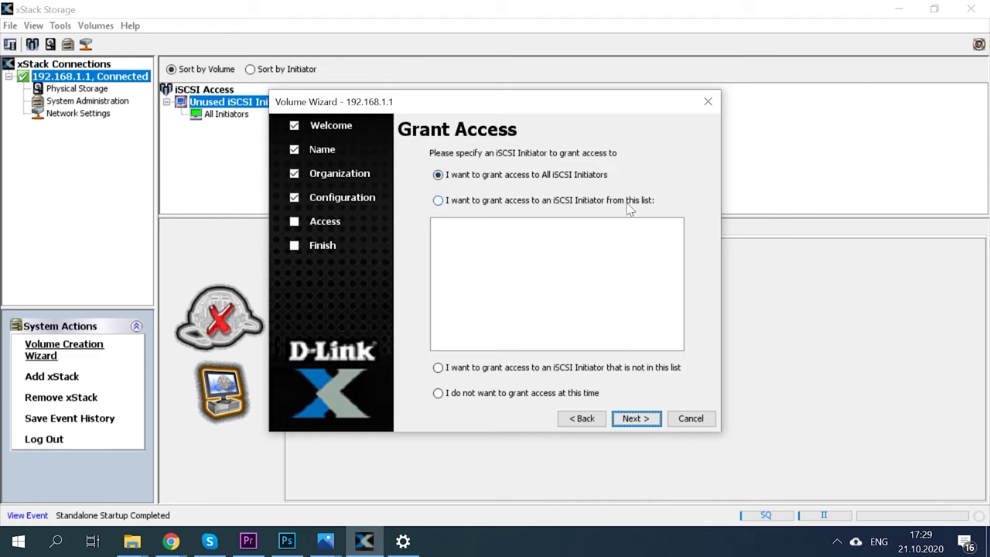
Step: Grant access to all iSCSI initiators, create the Server volume and close the wizard
click(458, 229)
click(638, 421)
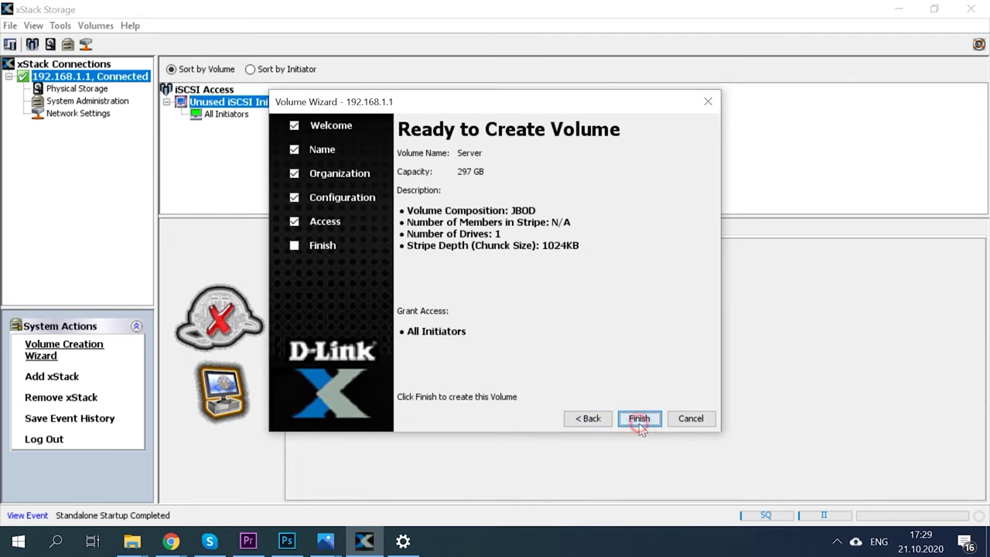
click(639, 421)
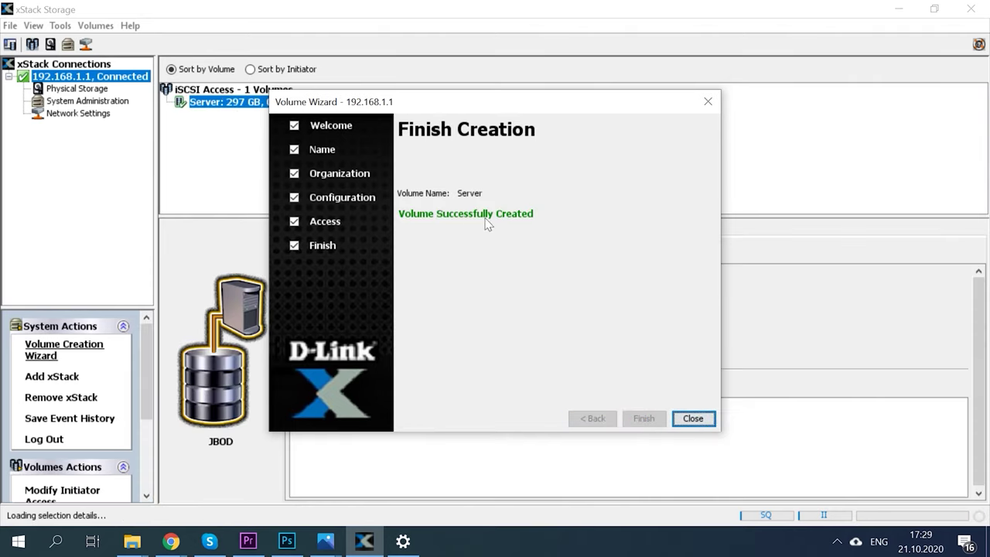
click(695, 422)
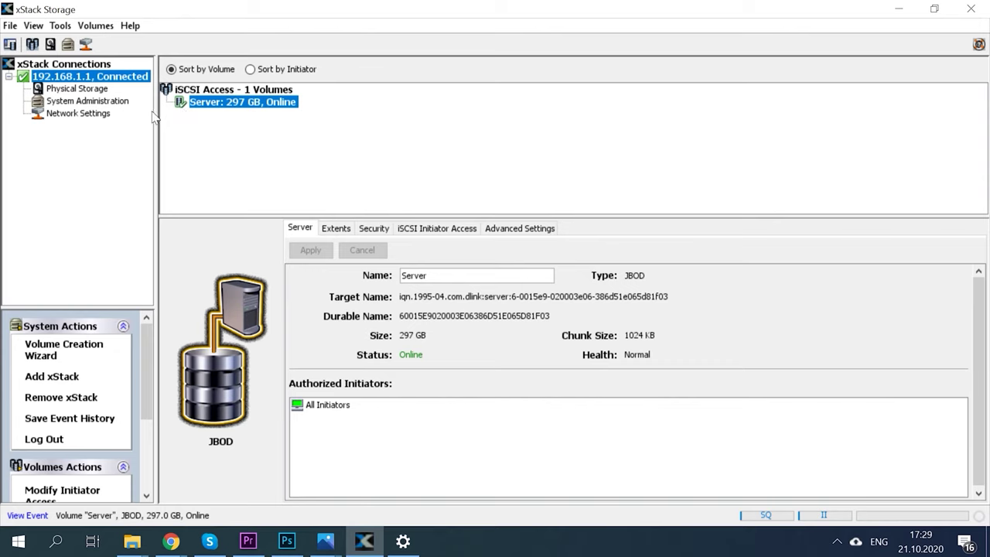
Step: Create a portal at Ethernet Port 0 with IP address 192.168.1.34, subnet mask 255.255.255.0 and a zero gateway
click(83, 114)
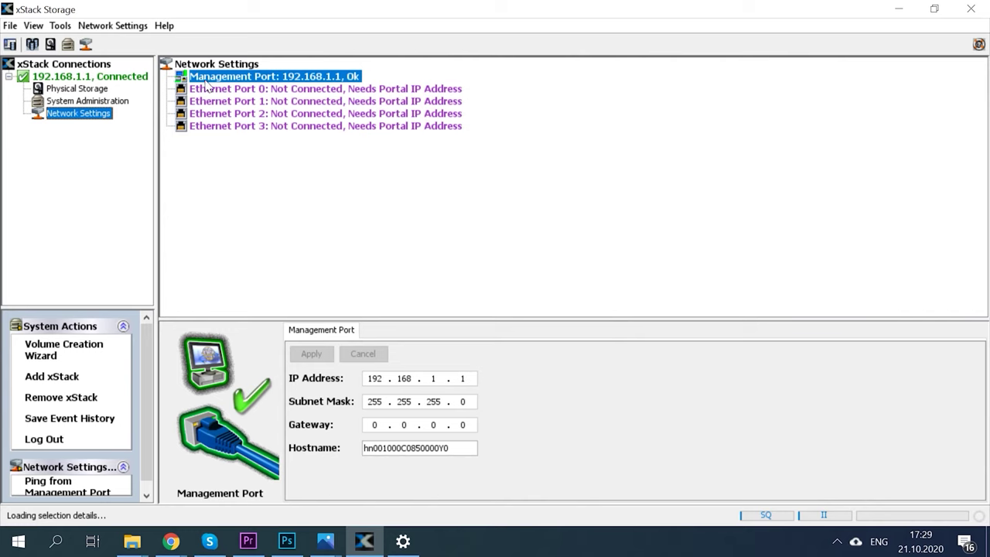
click(229, 90)
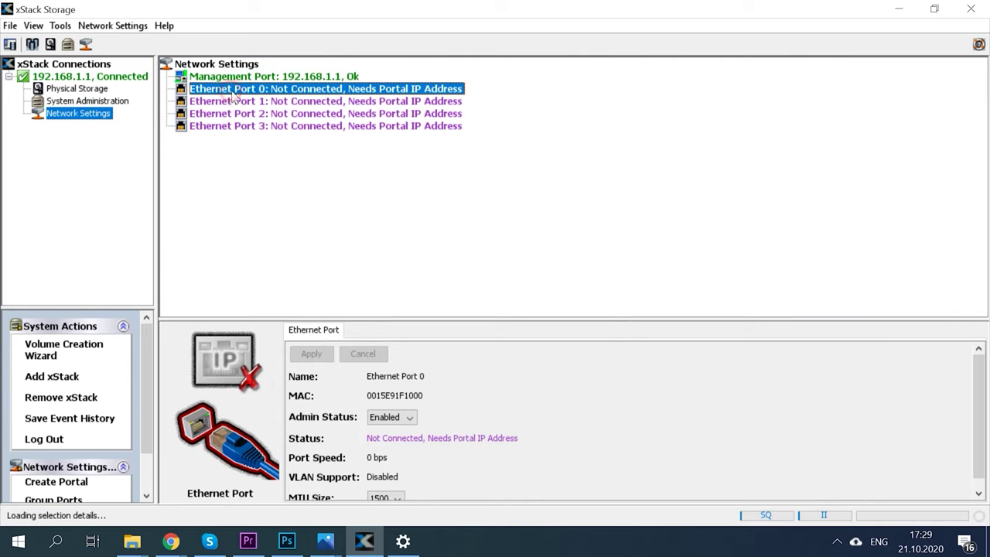
right_click(299, 95)
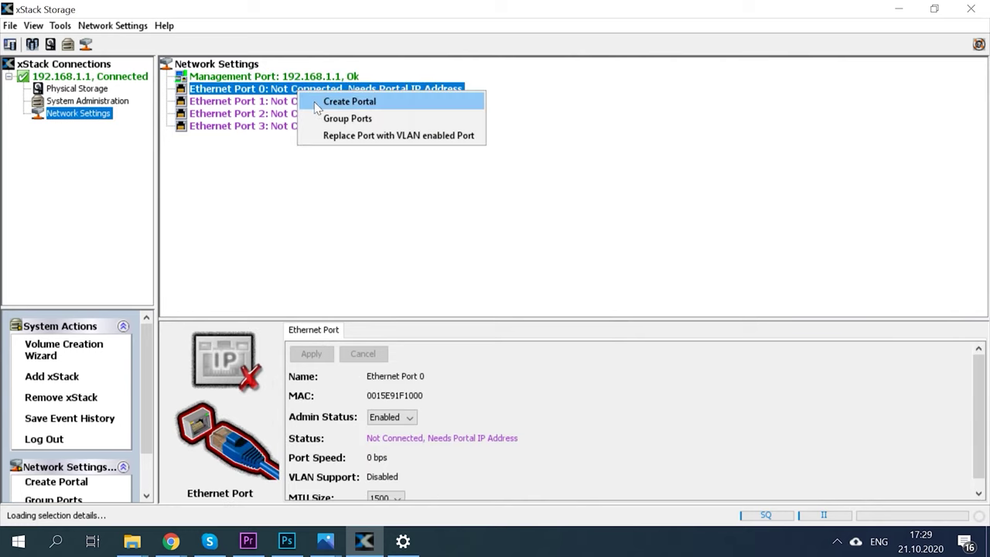
click(363, 107)
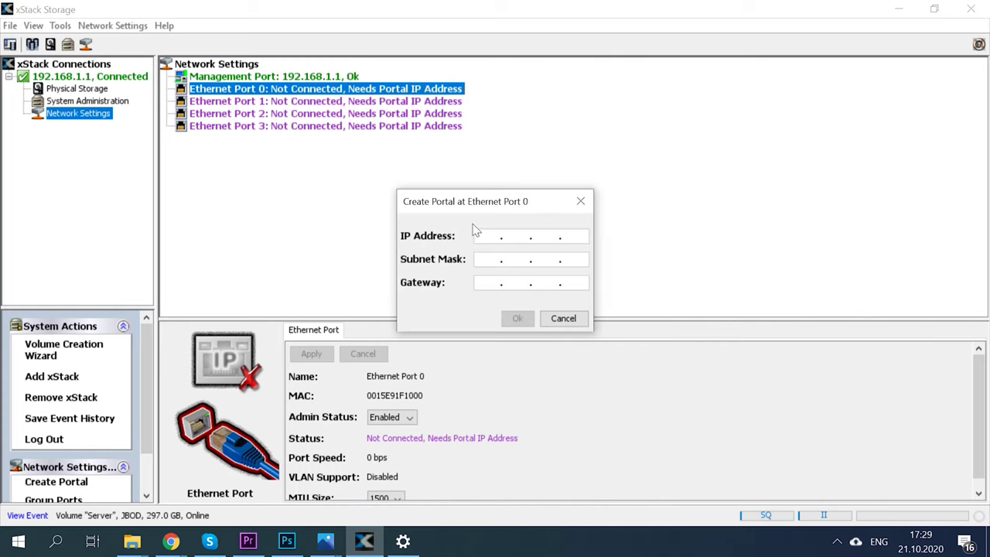
text(192)
click(512, 239)
text(168.1.34)
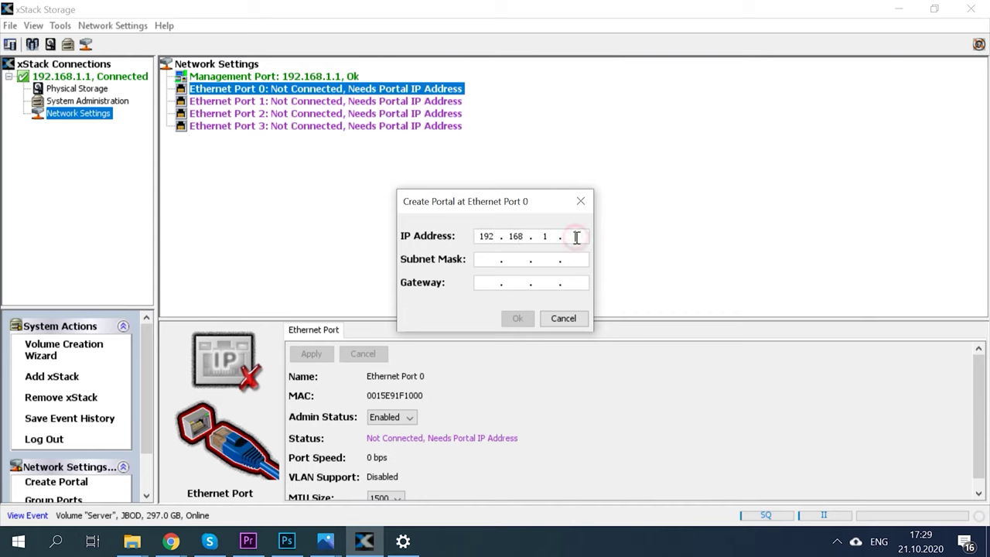
click(505, 260)
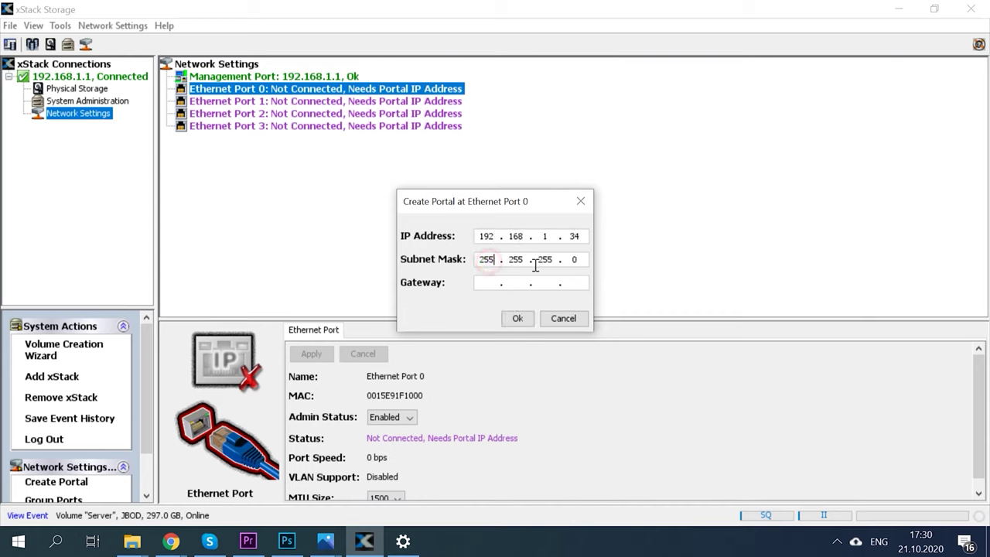
click(580, 283)
text(0)
click(519, 320)
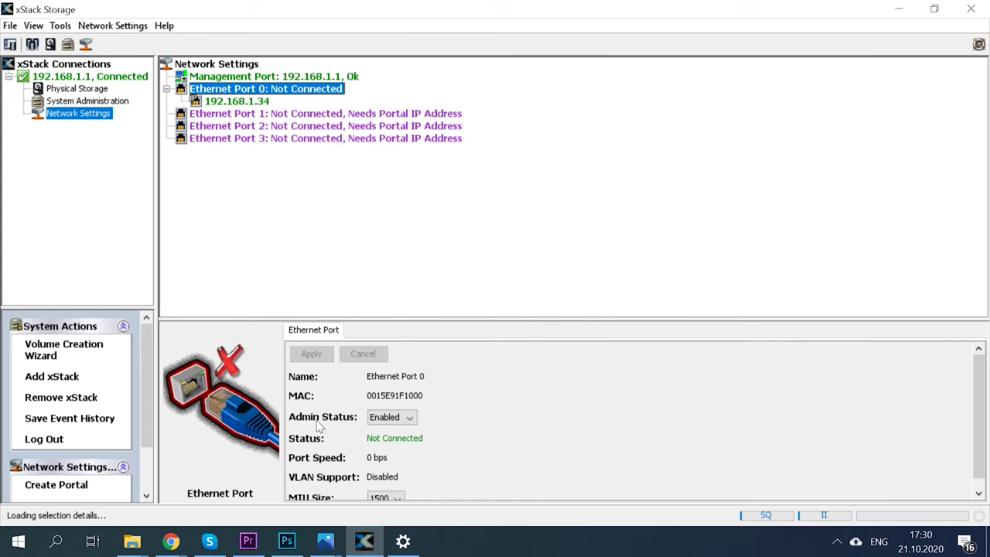
Step: Check the admin status options and the remaining settings of Ethernet Port 0
click(410, 418)
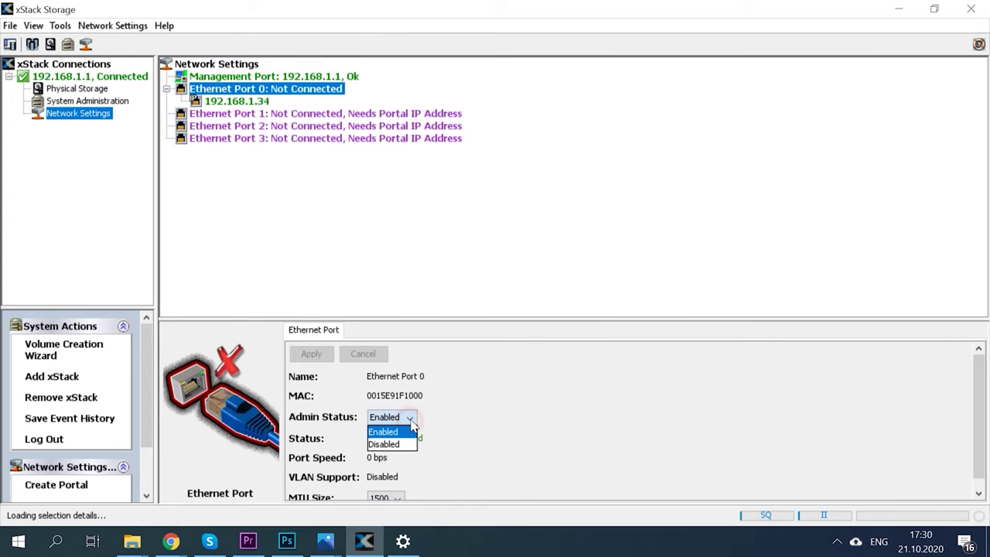
click(410, 421)
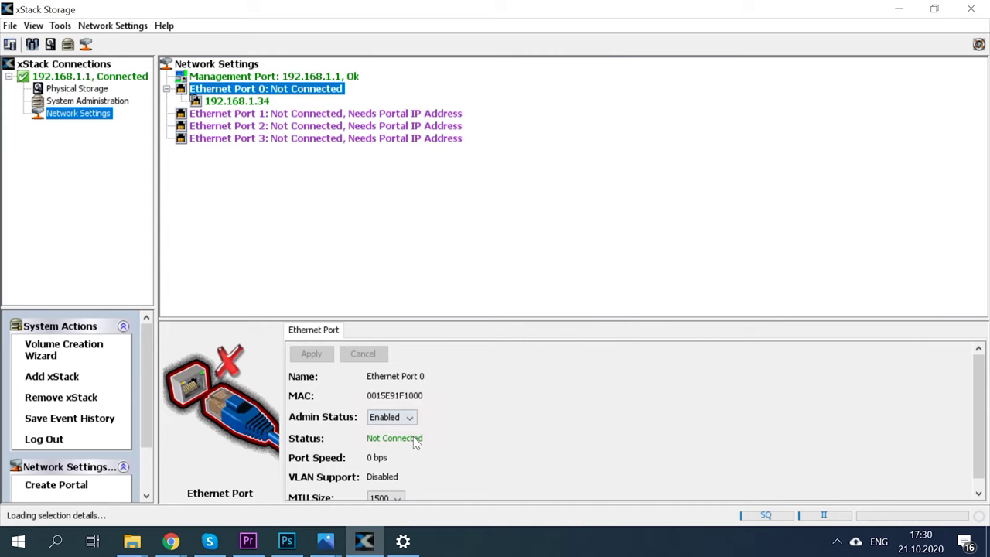
scroll(416, 441, down, 1)
scroll(415, 440, up, 1)
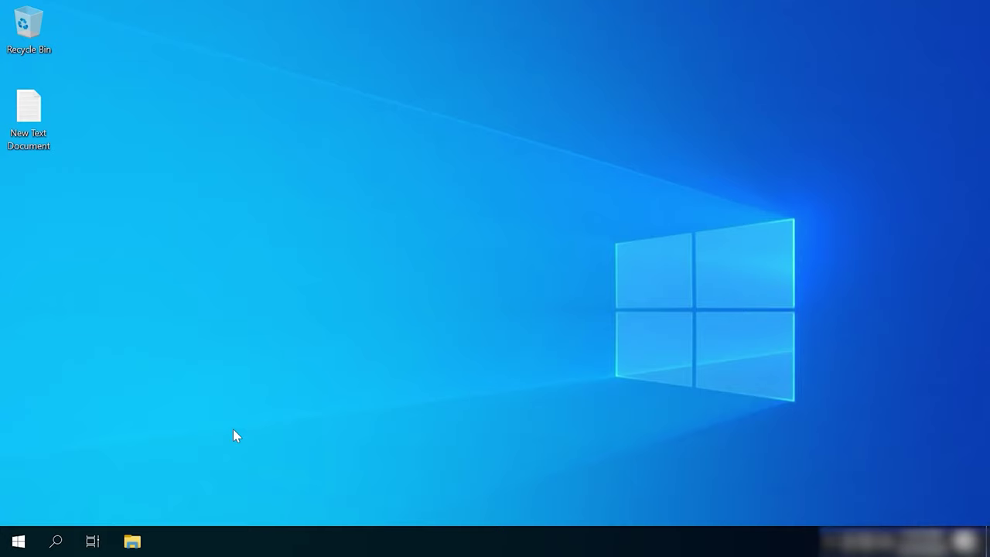
Step: Switch to the iSCSI Initiator and quick-connect to the target at 192.168.1.34
click(57, 540)
text(is)
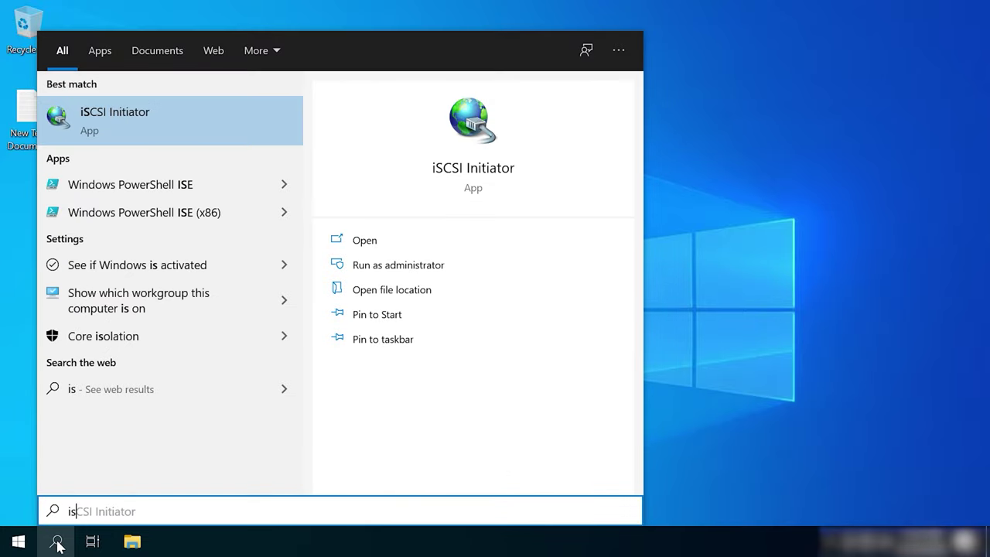
click(105, 118)
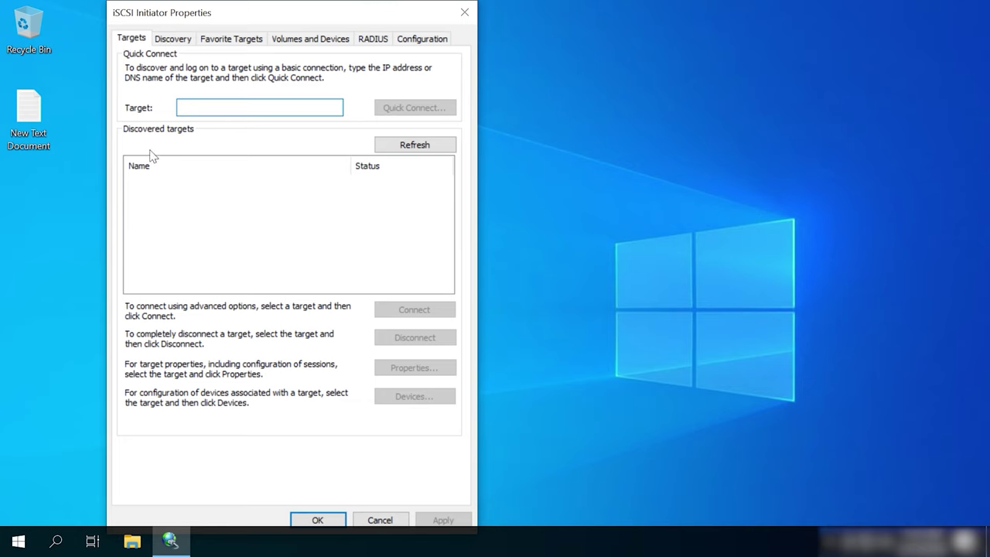
text(192.168.1.34)
drag(180, 106, 263, 106)
click(263, 106)
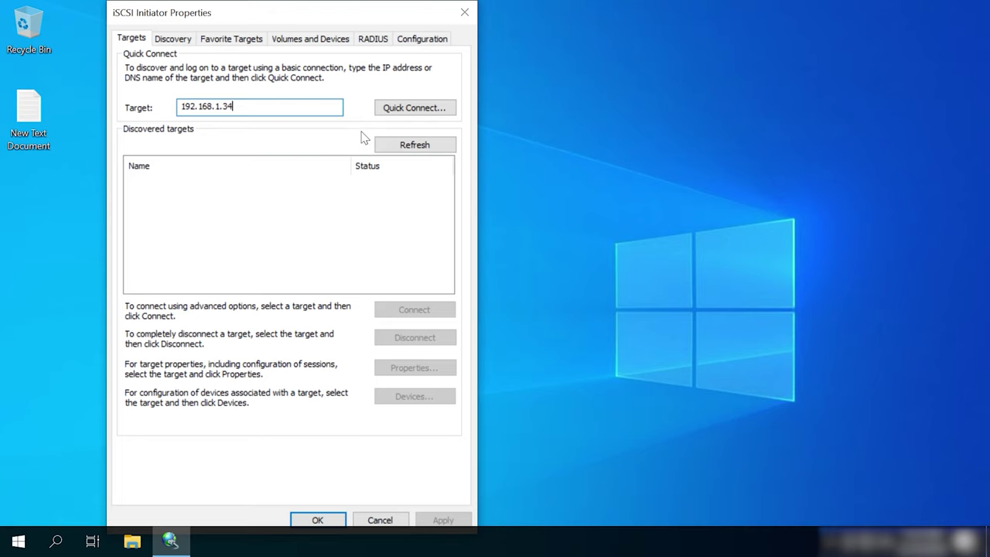
click(414, 110)
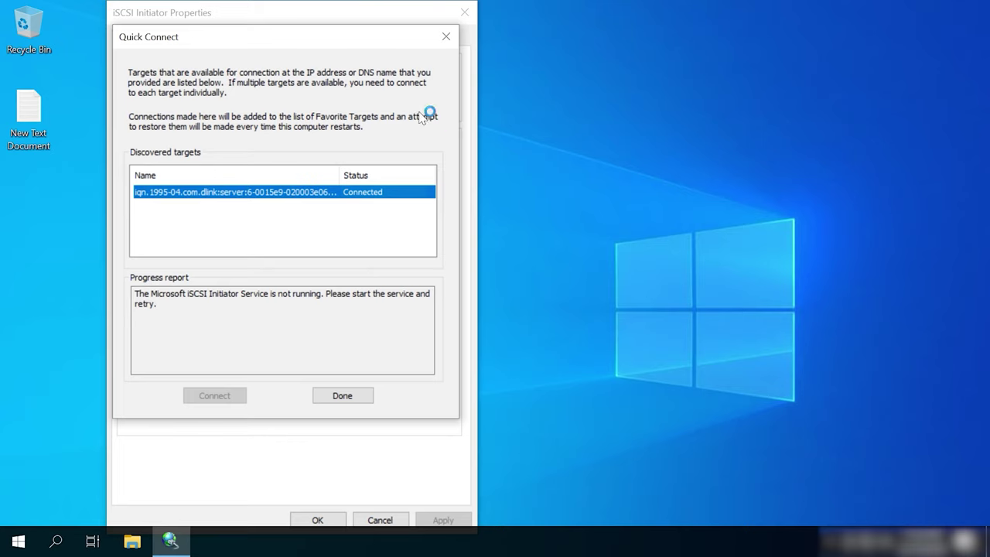
click(331, 396)
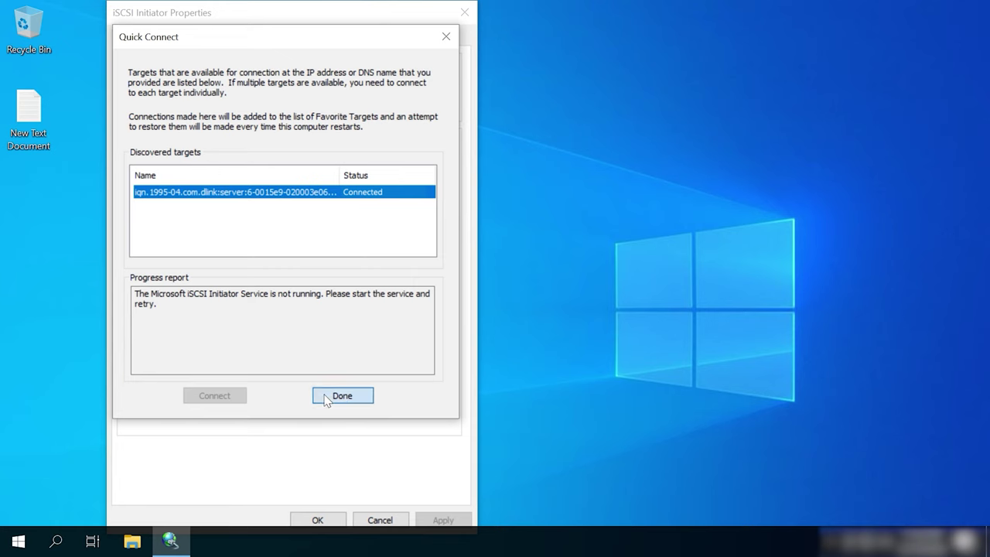
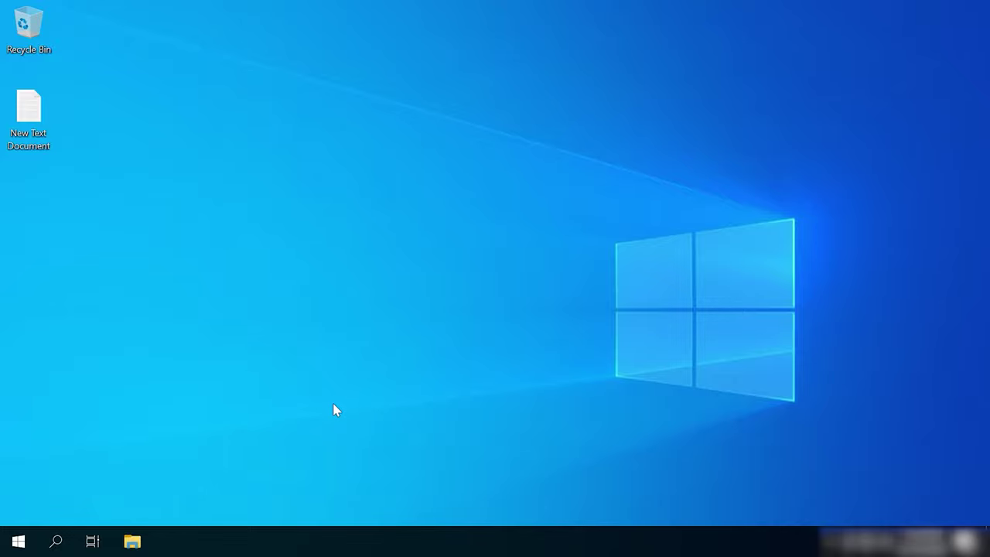
Step: Open the Windows Control Panel and maximize its window
click(19, 542)
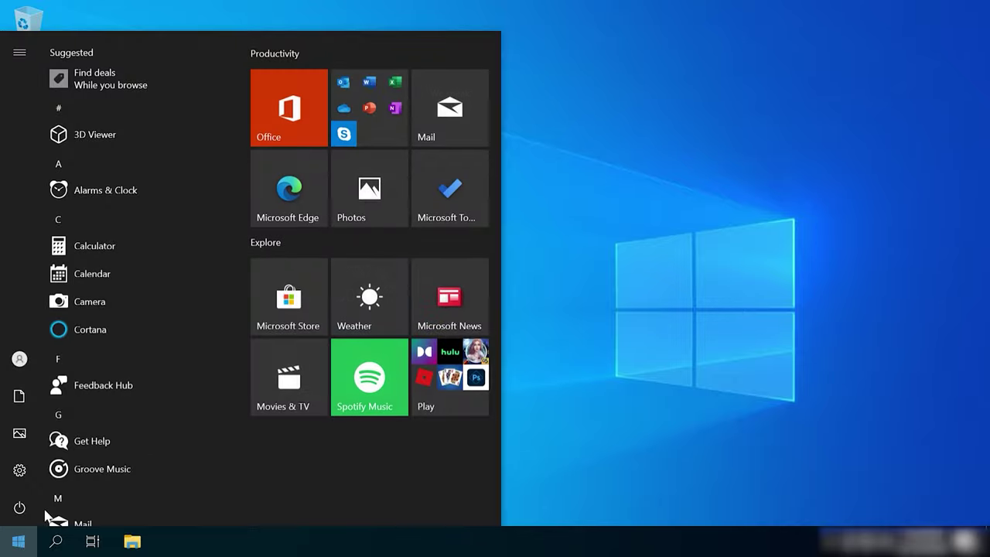
scroll(90, 392, down, 5)
scroll(90, 391, down, 6)
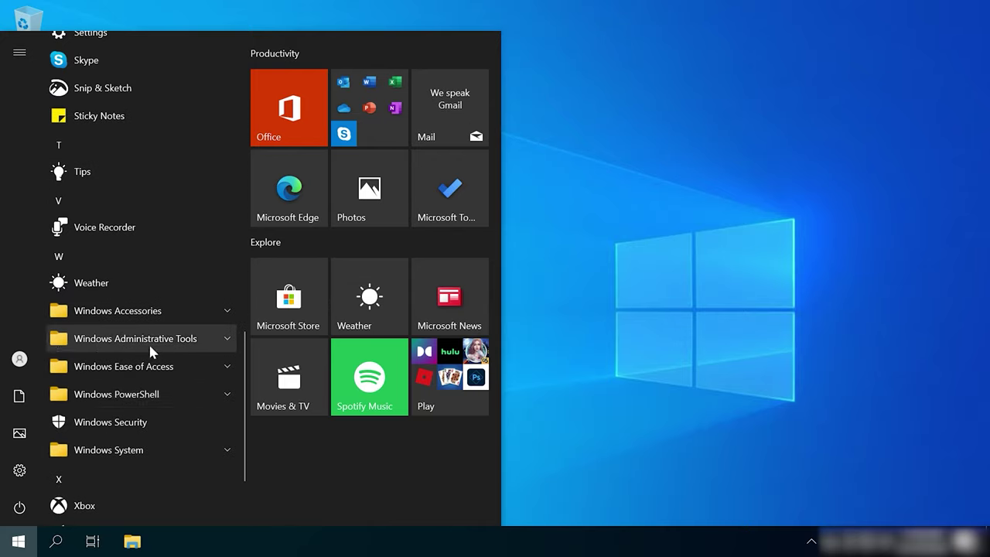
scroll(150, 333, down, 1)
click(142, 376)
click(107, 358)
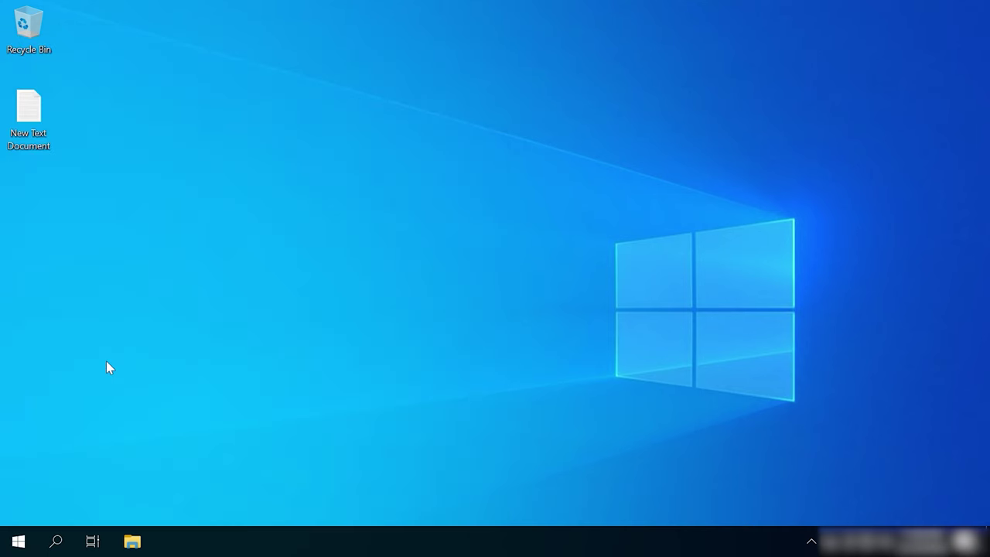
click(751, 51)
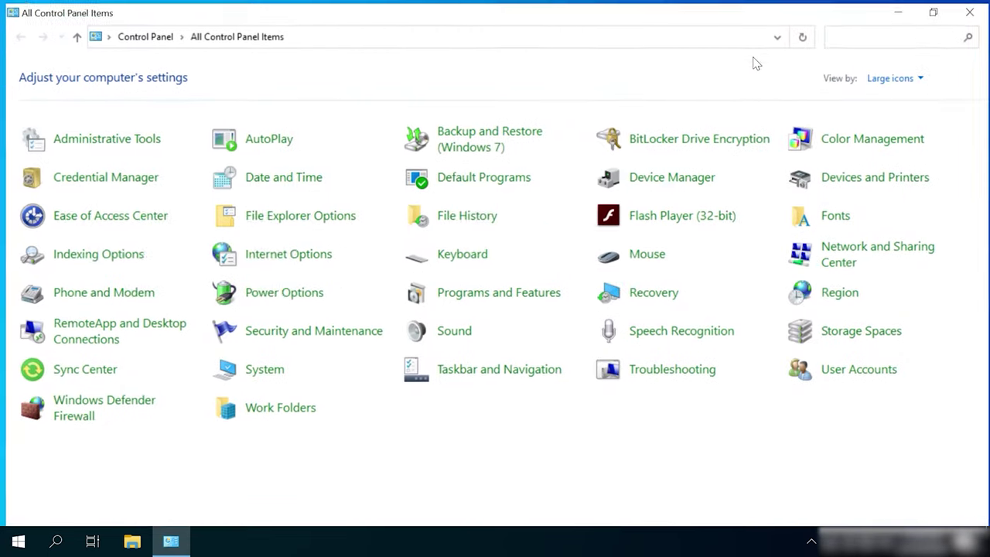
Step: Open Computer Management from the Administrative Tools, maximize it and show Disk Management
click(112, 140)
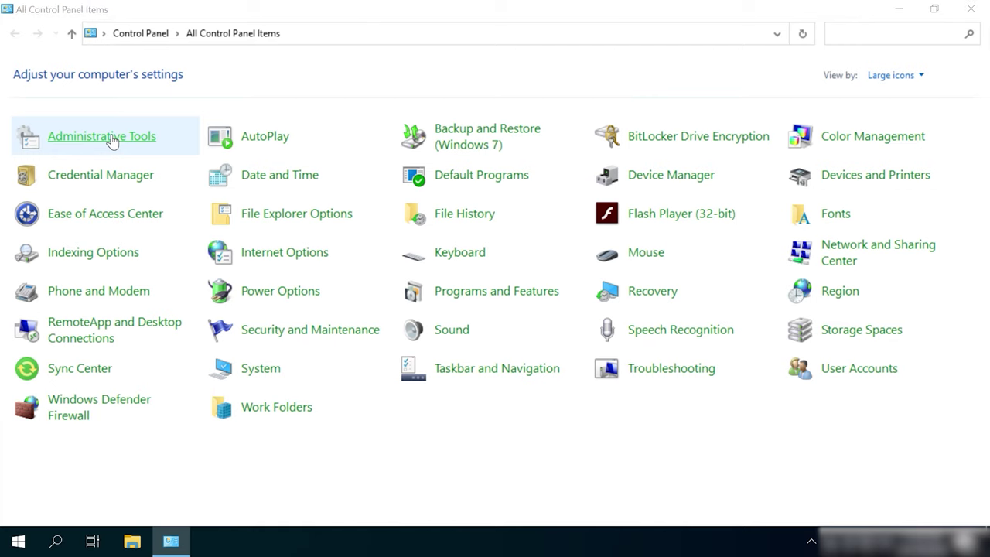
click(770, 71)
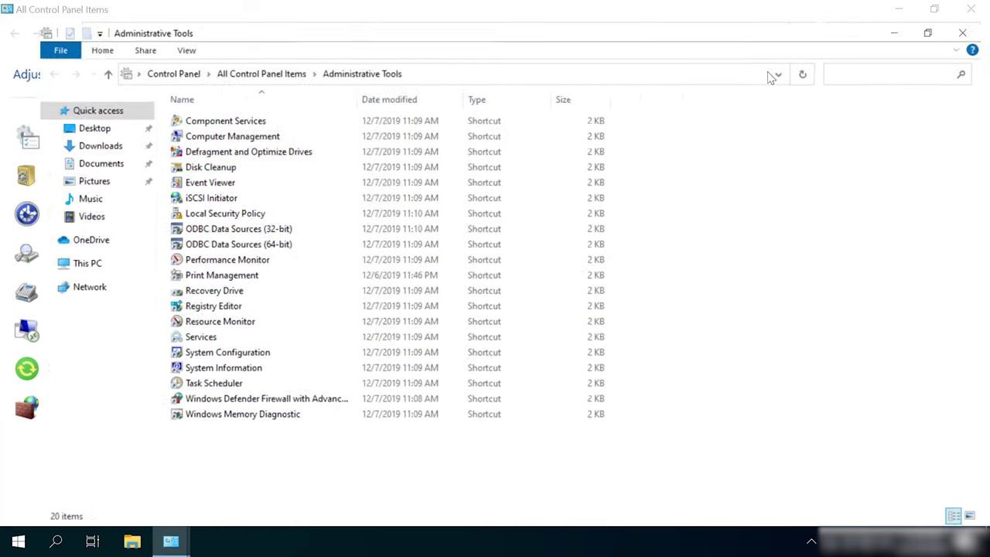
double_click(238, 123)
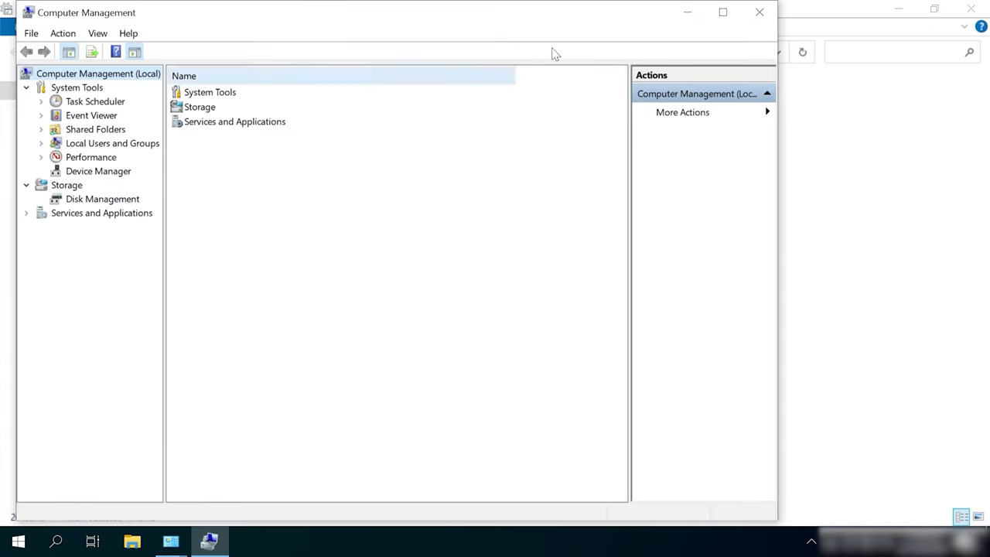
click(724, 14)
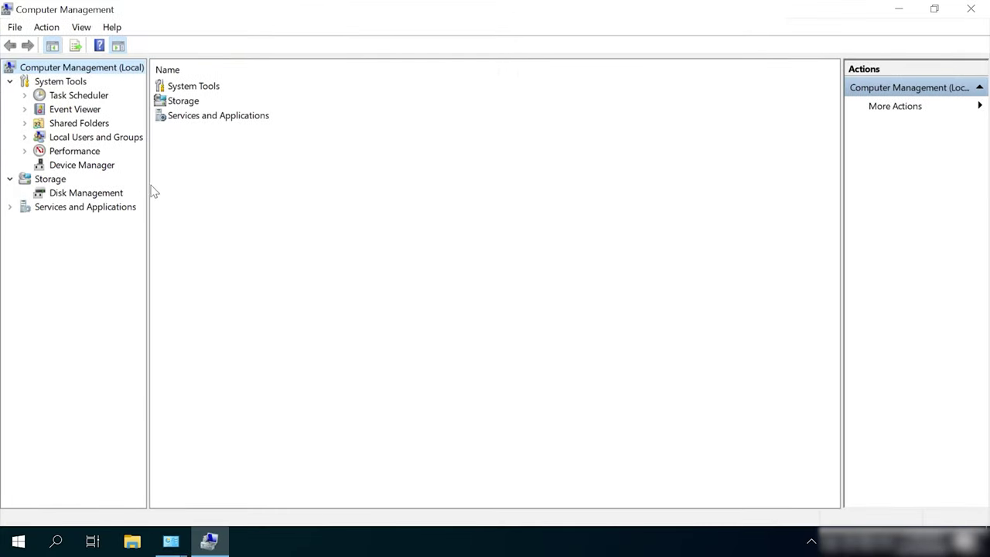
click(93, 197)
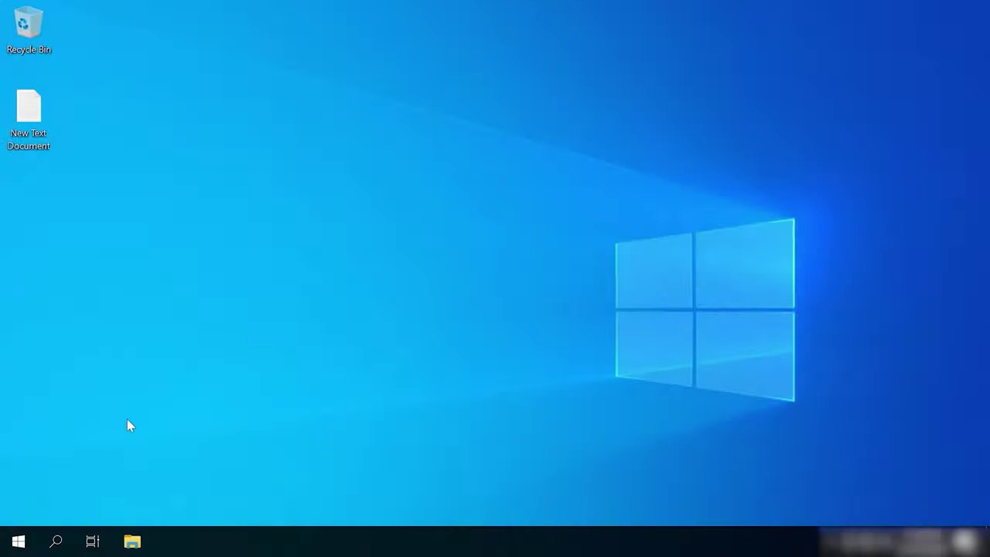
Step: Open Disk Management and initialize Disk 1 with the MBR (Master Boot Record) partition style
right_click(31, 530)
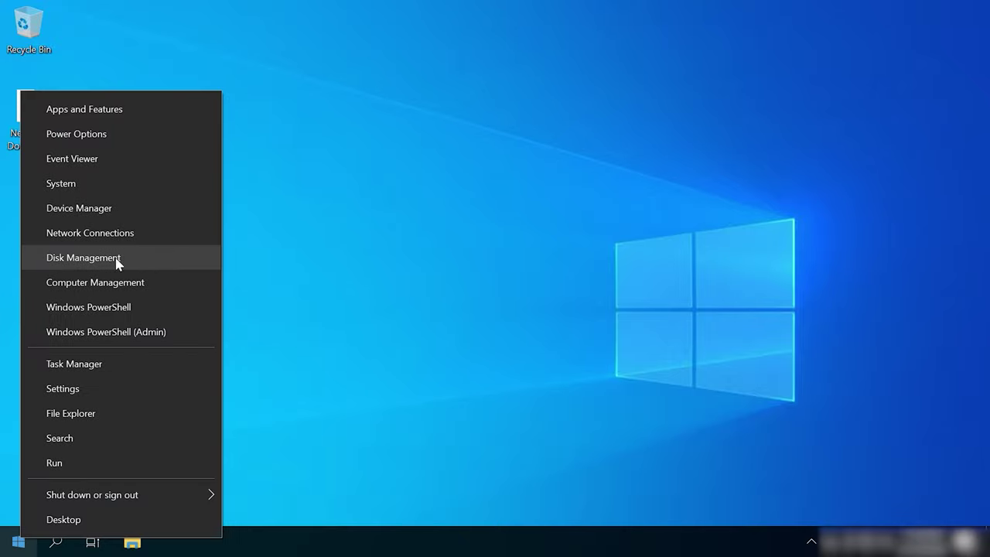
click(88, 264)
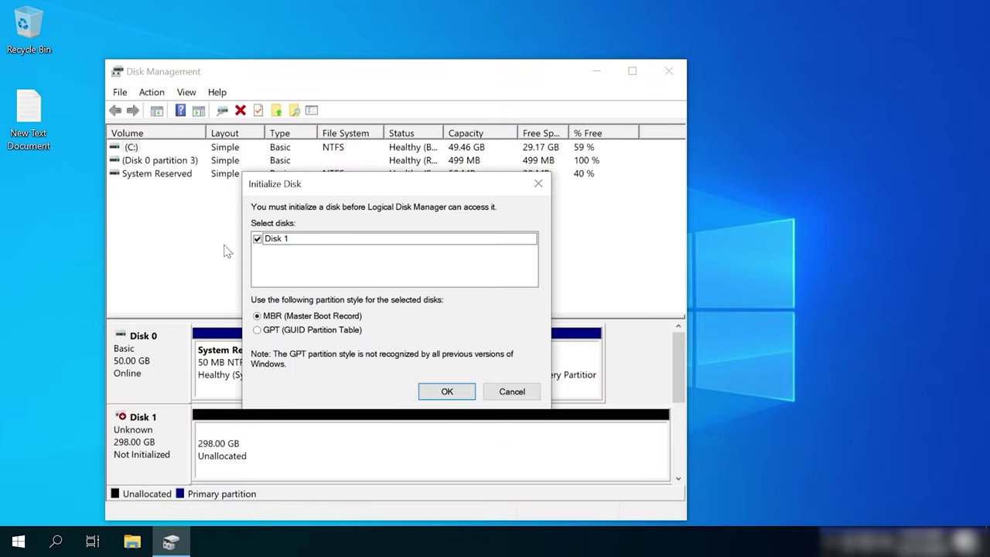
click(267, 318)
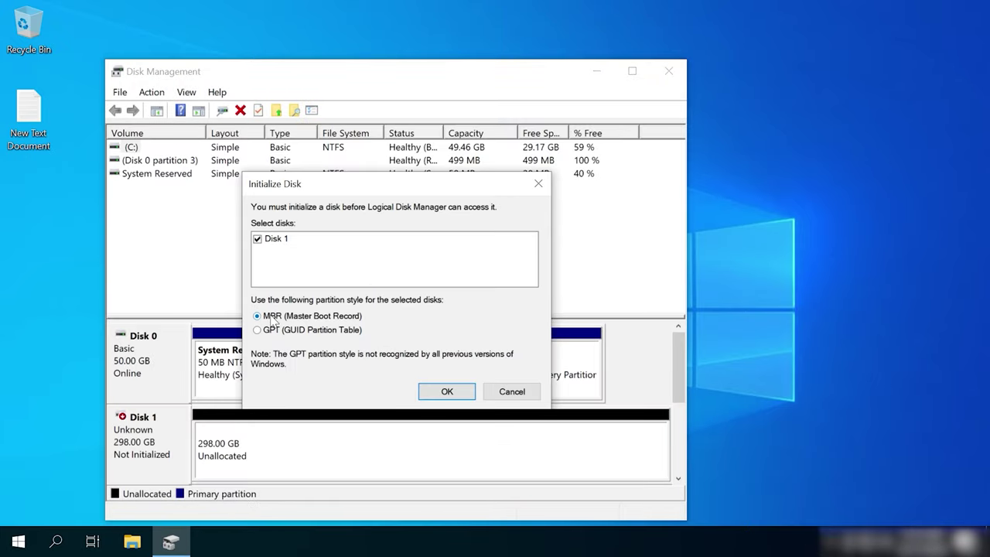
click(446, 392)
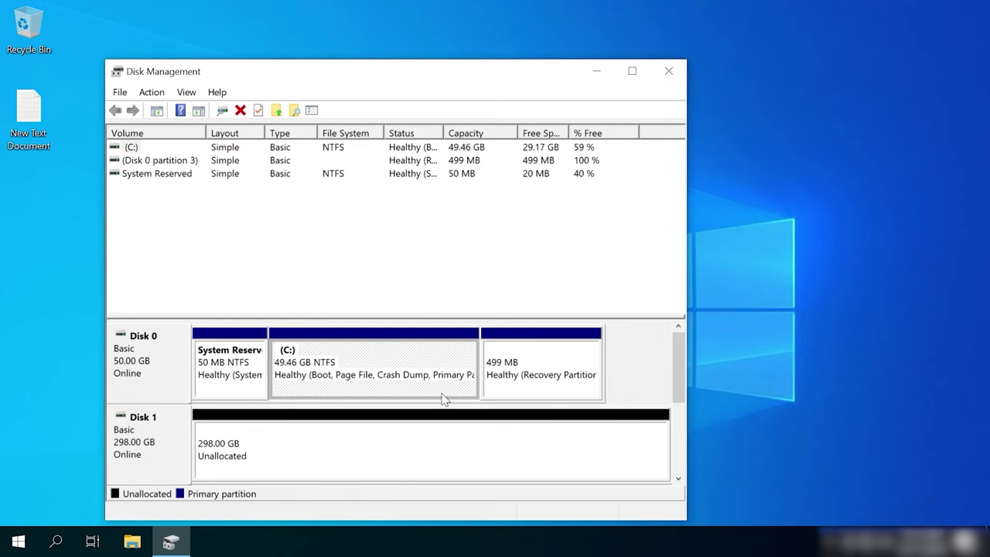
Step: Create a 305149 MB NTFS simple volume on Disk 1's unallocated space with drive letter G, quick format and the label New Volume
click(633, 72)
click(226, 375)
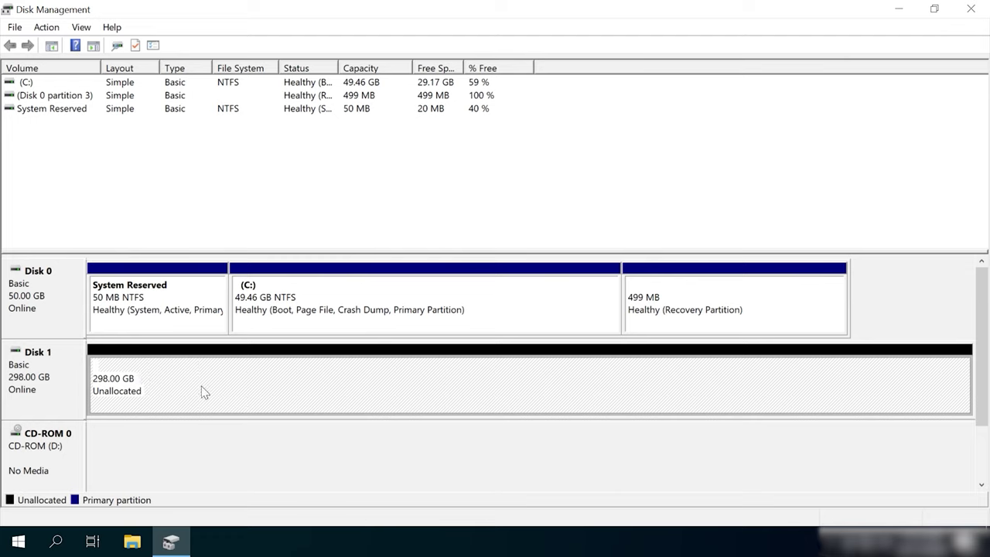
right_click(202, 387)
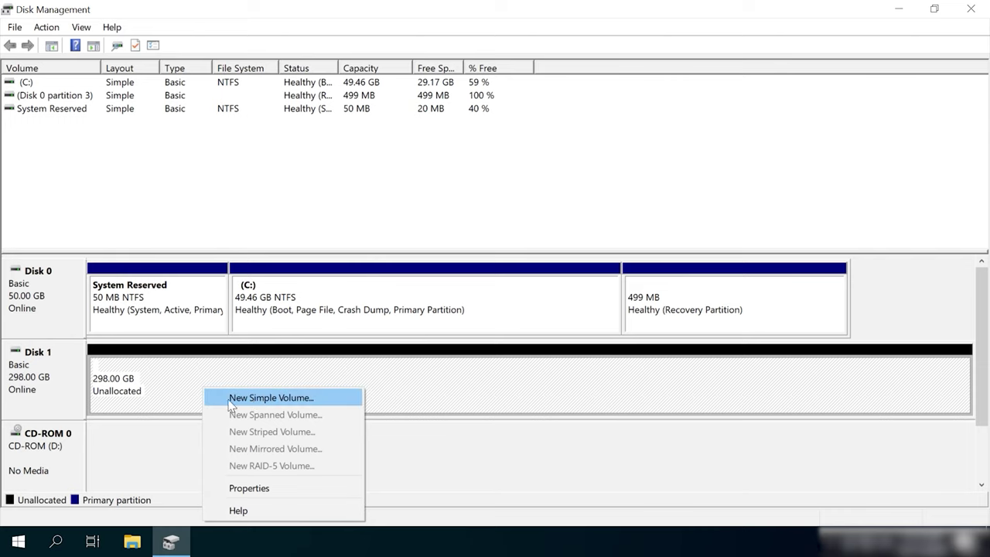
click(270, 398)
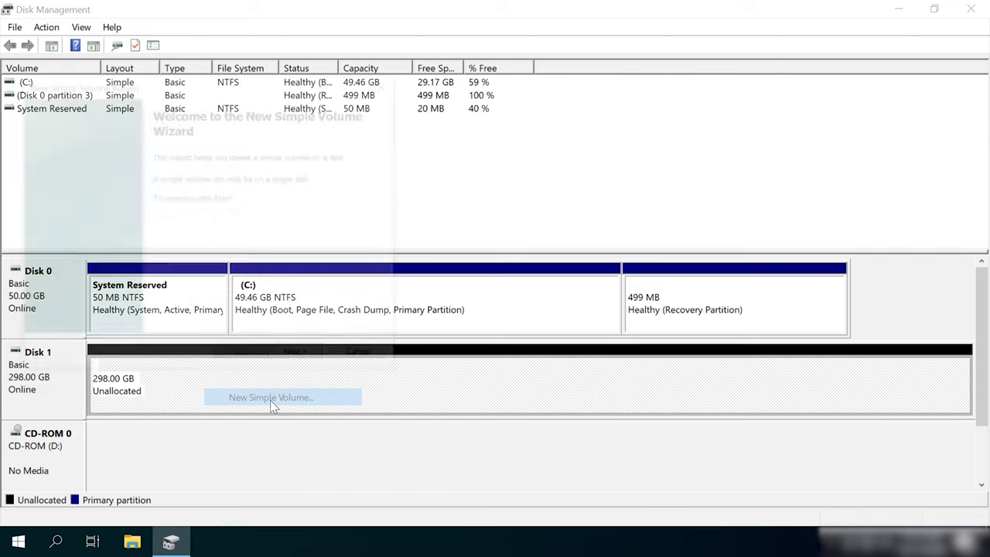
click(307, 360)
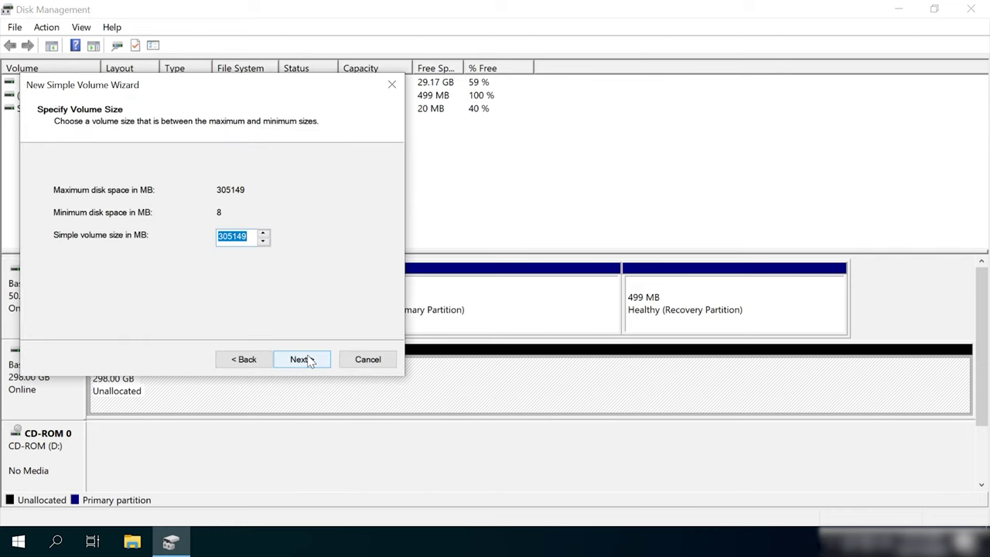
click(308, 361)
click(272, 192)
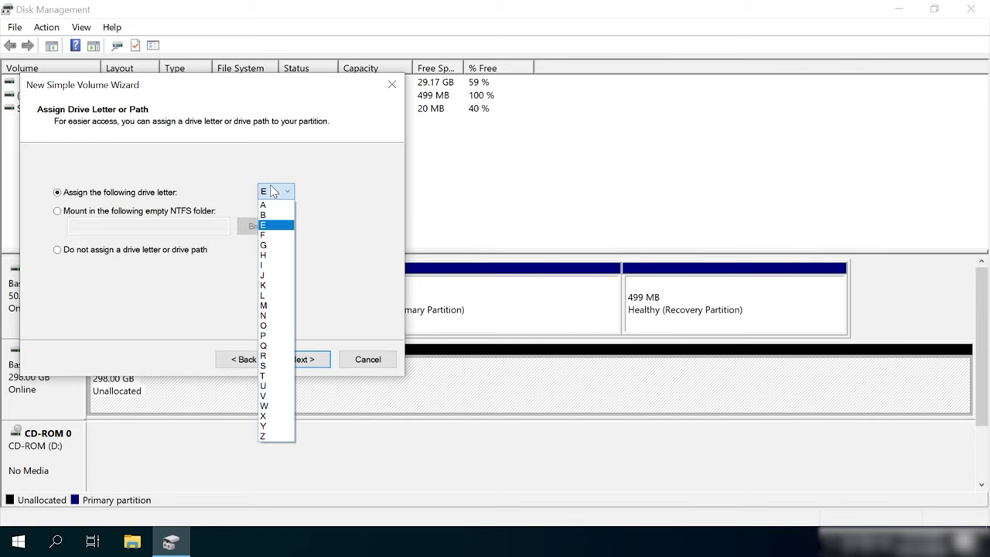
click(273, 244)
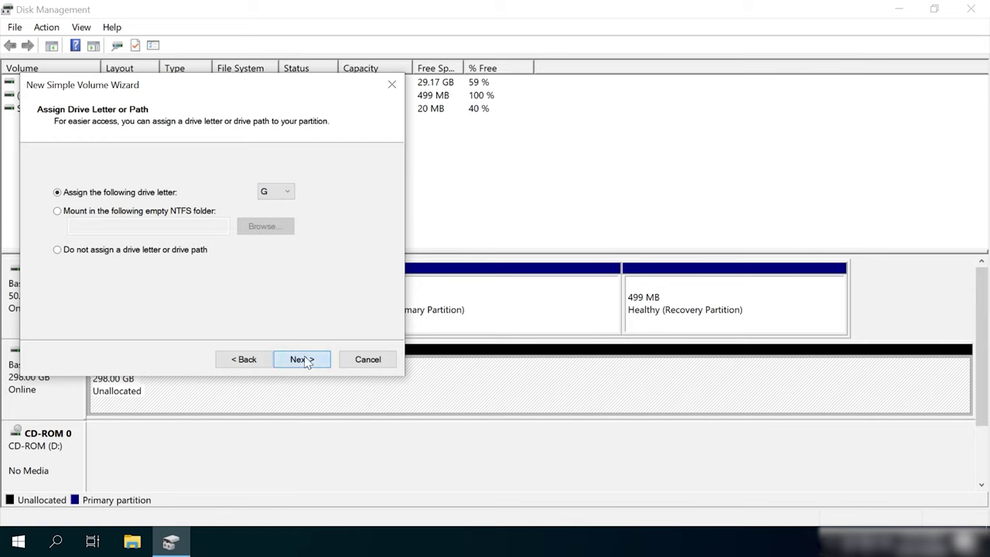
click(301, 359)
click(301, 360)
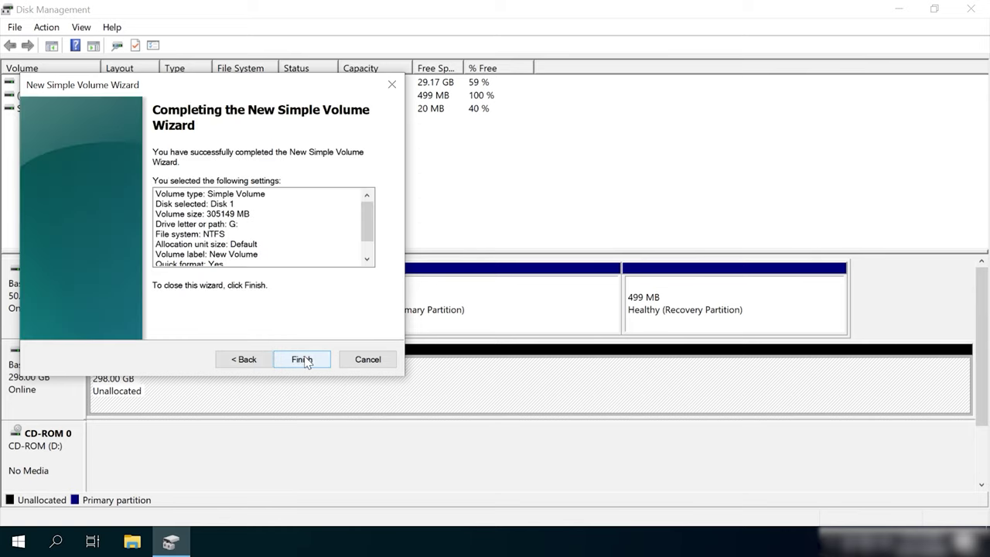
click(302, 360)
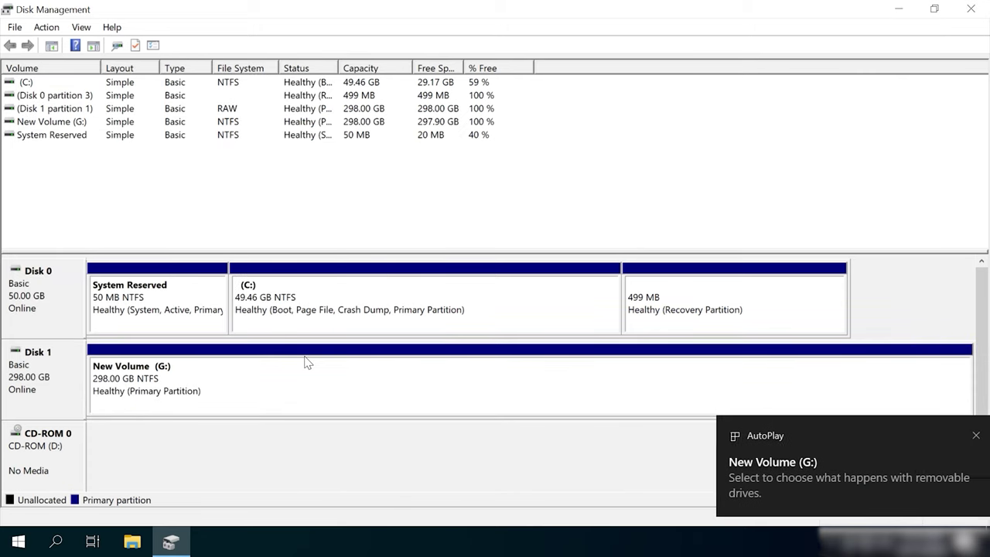
click(954, 437)
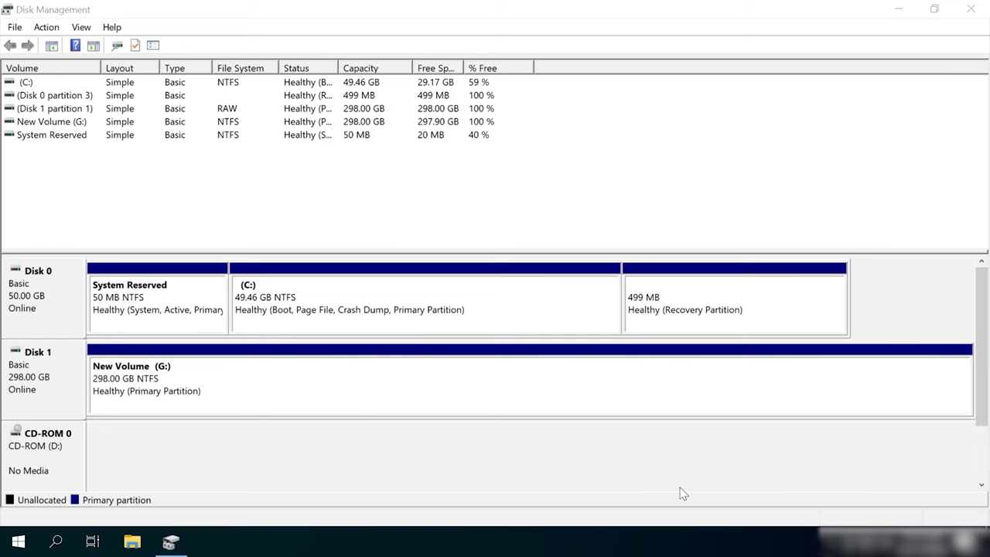
Step: Open This PC in File Explorer and check the properties of New Volume (G:)
click(133, 543)
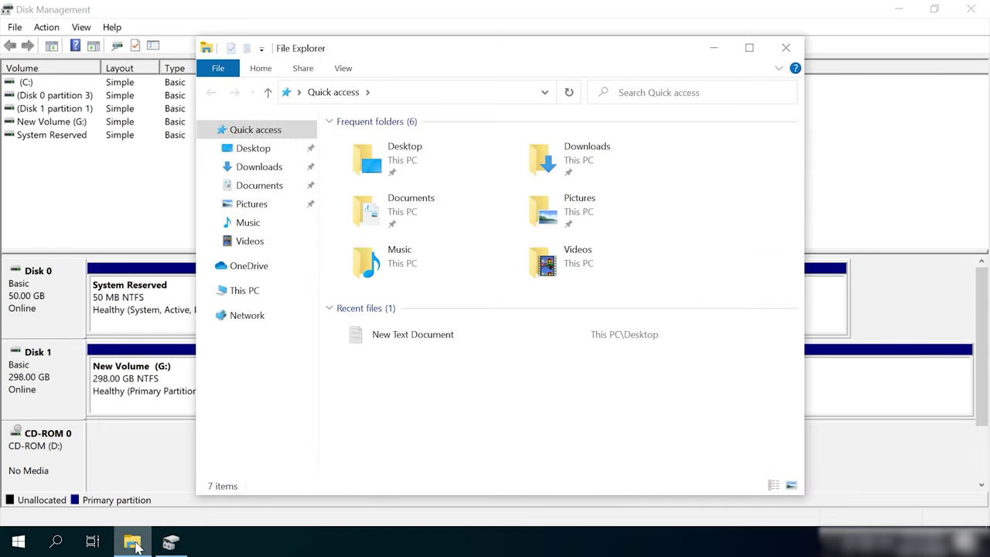
click(238, 297)
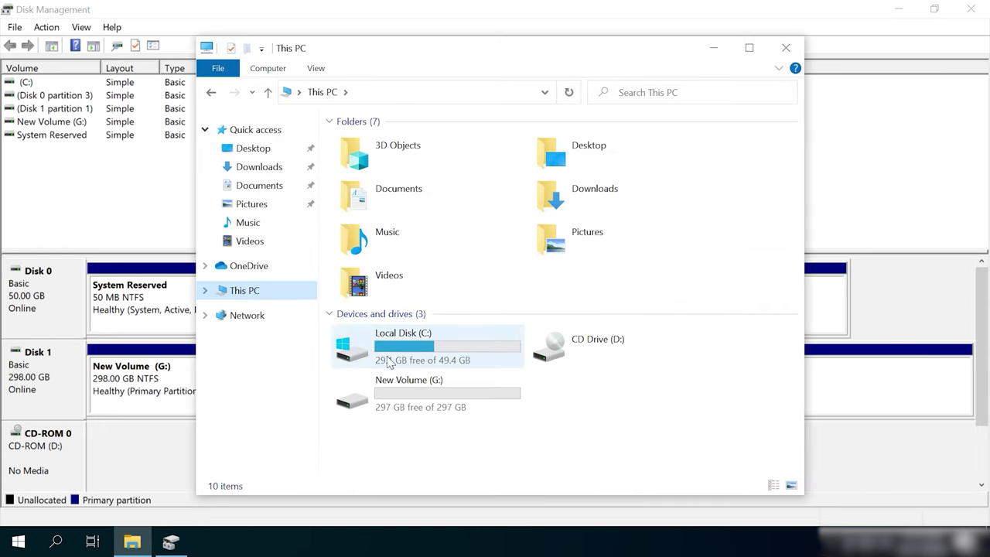
right_click(423, 394)
click(453, 384)
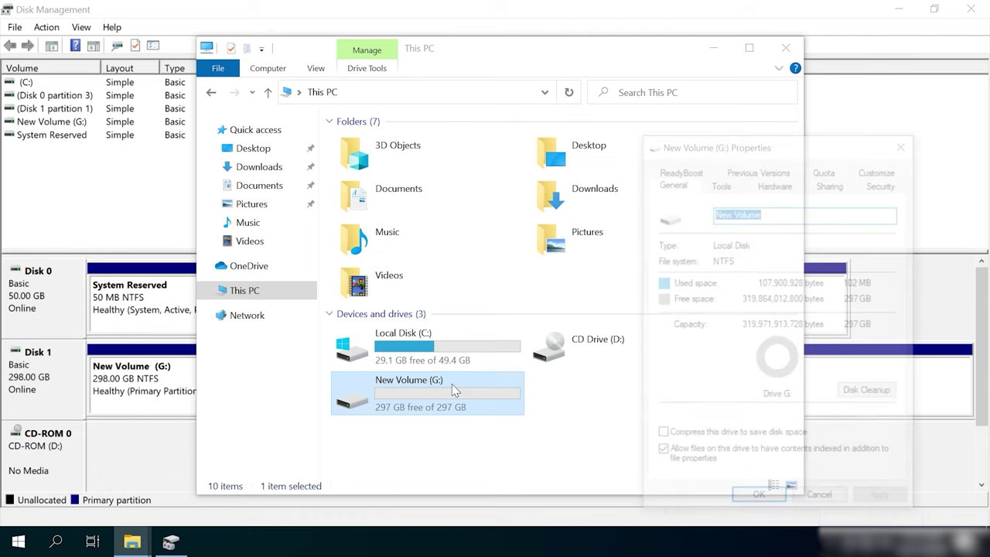
drag(736, 129, 601, 86)
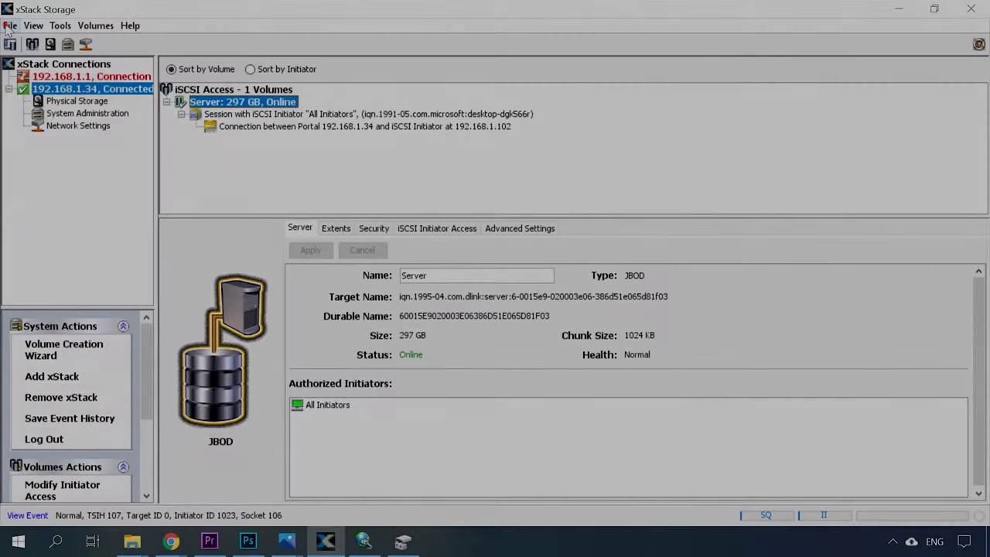
Step: Switch to xStack Storage, show the volumes and examine the actions available for the Server volume
click(10, 26)
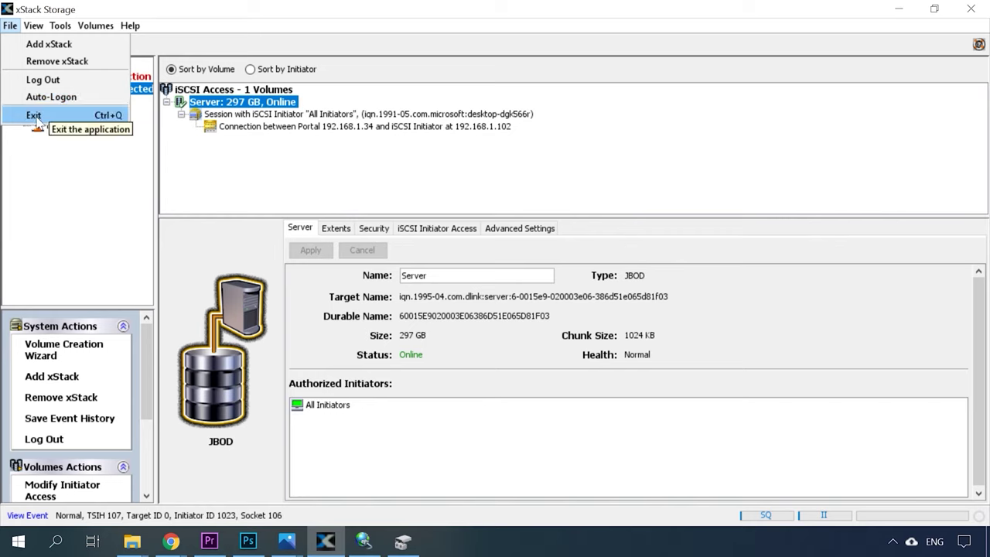
click(56, 168)
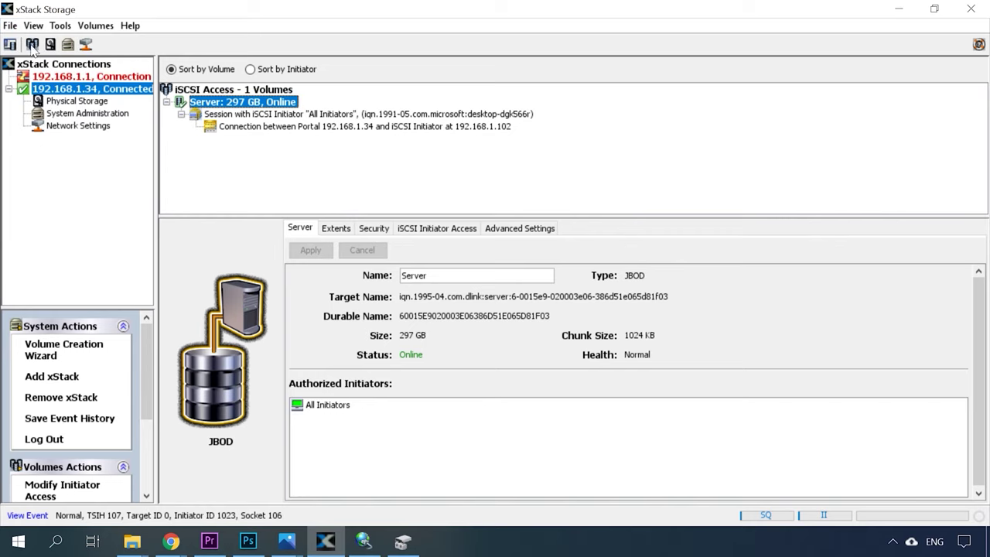
click(32, 25)
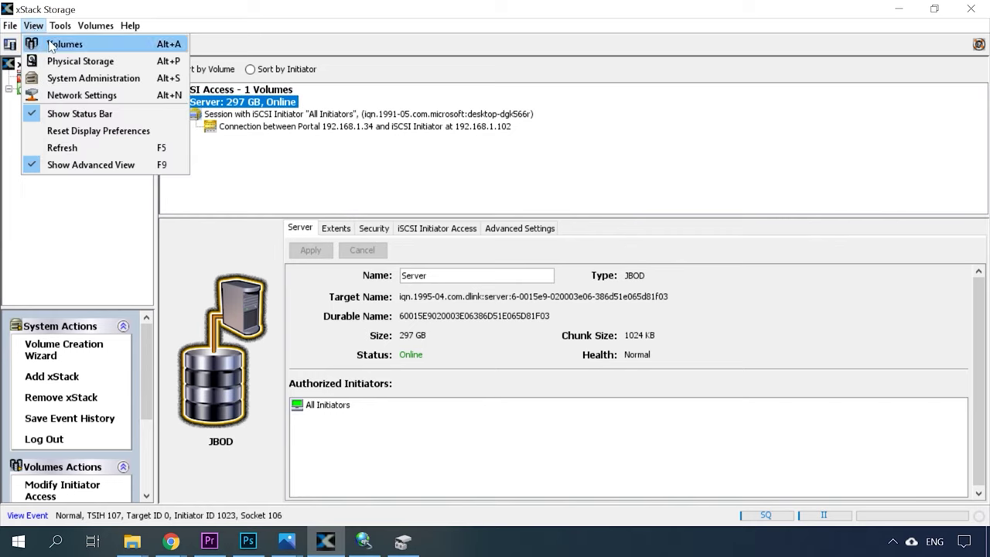
click(73, 48)
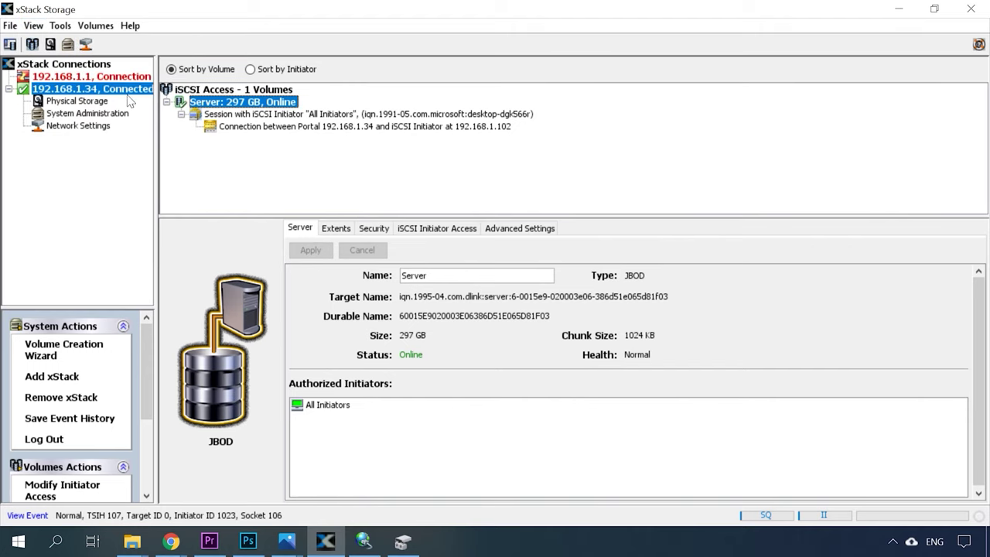
right_click(206, 101)
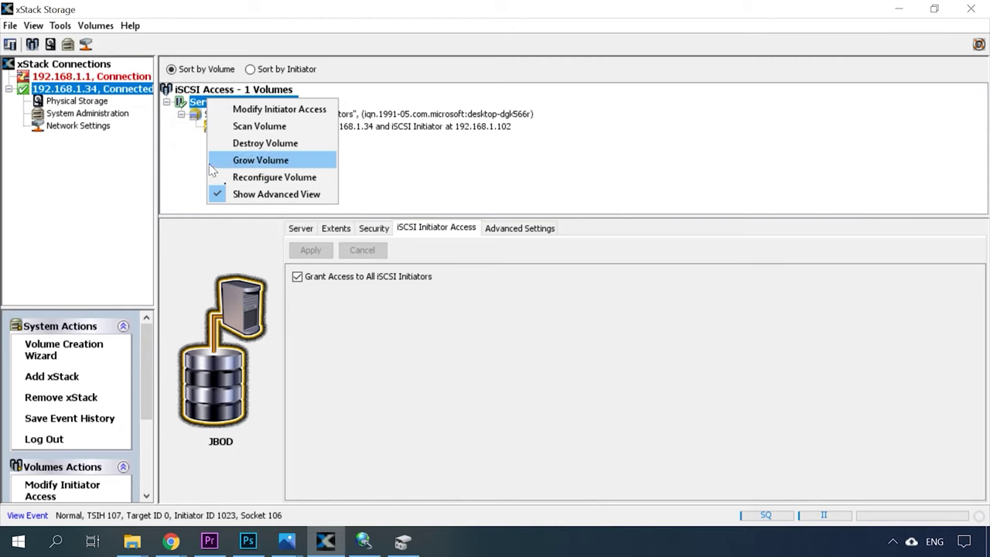
Step: Open System Administration and examine the restart and factory-reset controls and the user account settings
click(33, 26)
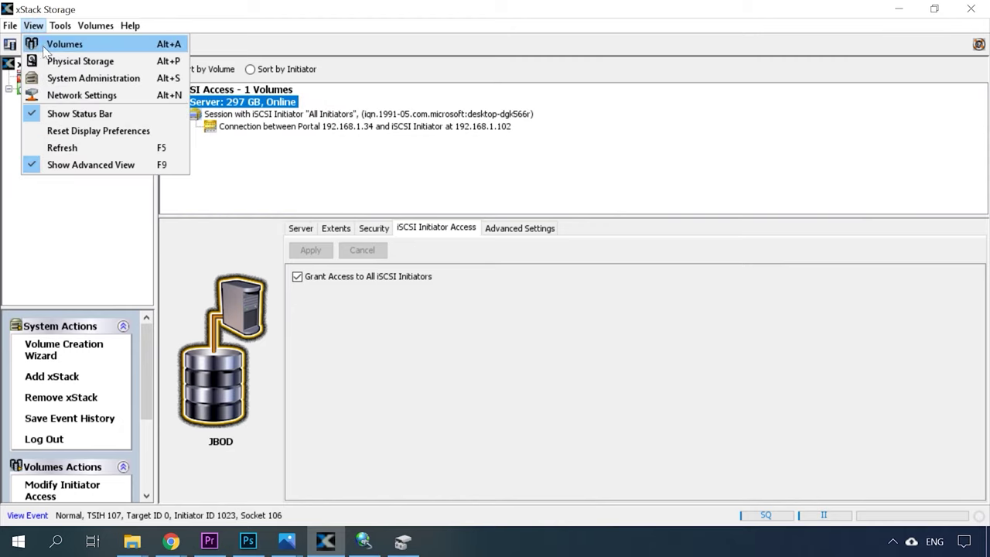
click(106, 80)
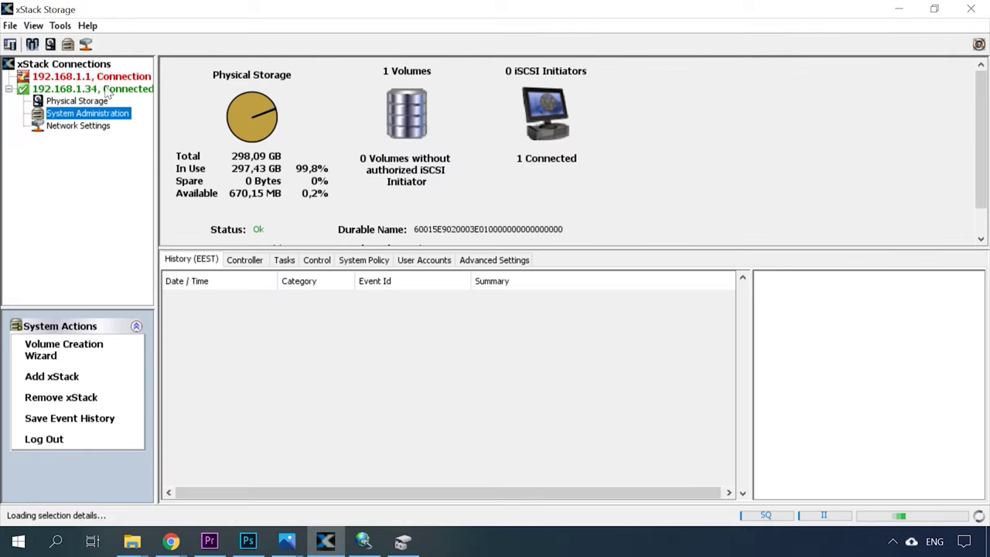
click(316, 259)
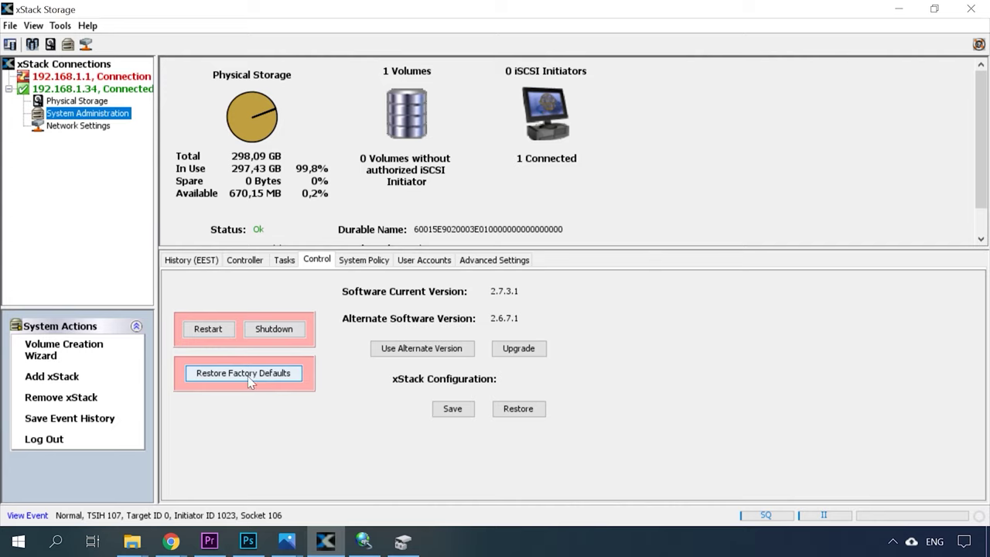
click(422, 260)
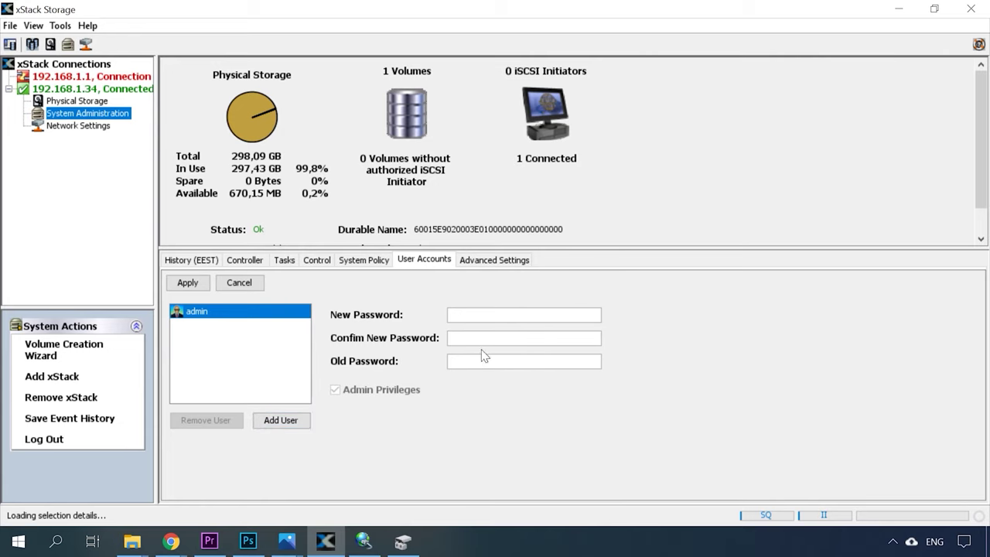
Step: Open the network settings and examine the options for Ethernet Ports 0 and 1 and the 192.168.1.34 portal, plus the general tool commands
click(61, 127)
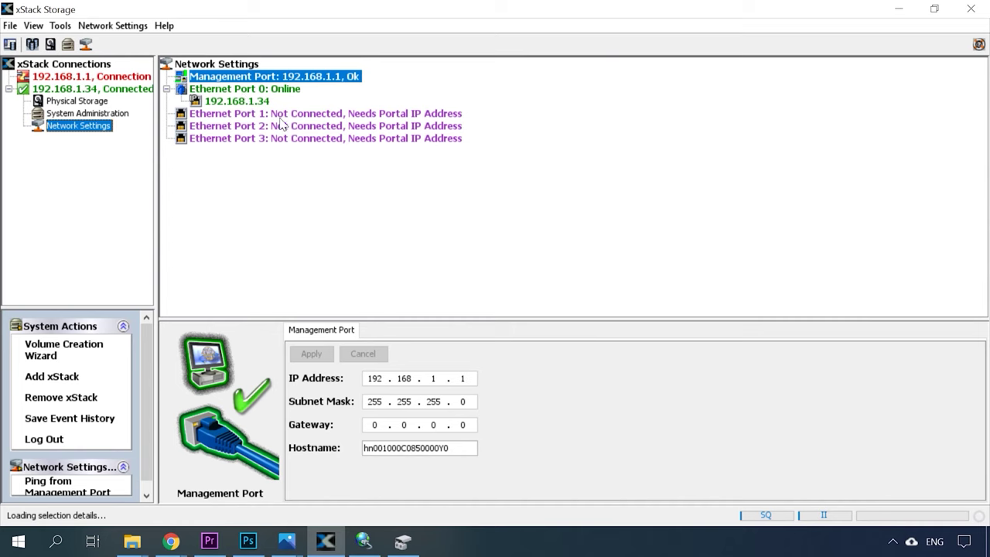
click(290, 116)
right_click(313, 115)
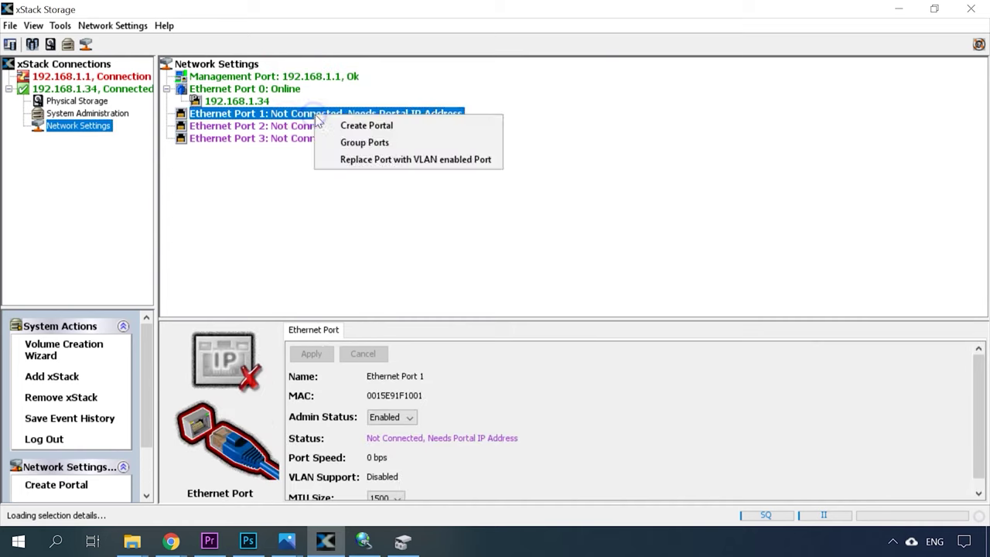
right_click(246, 90)
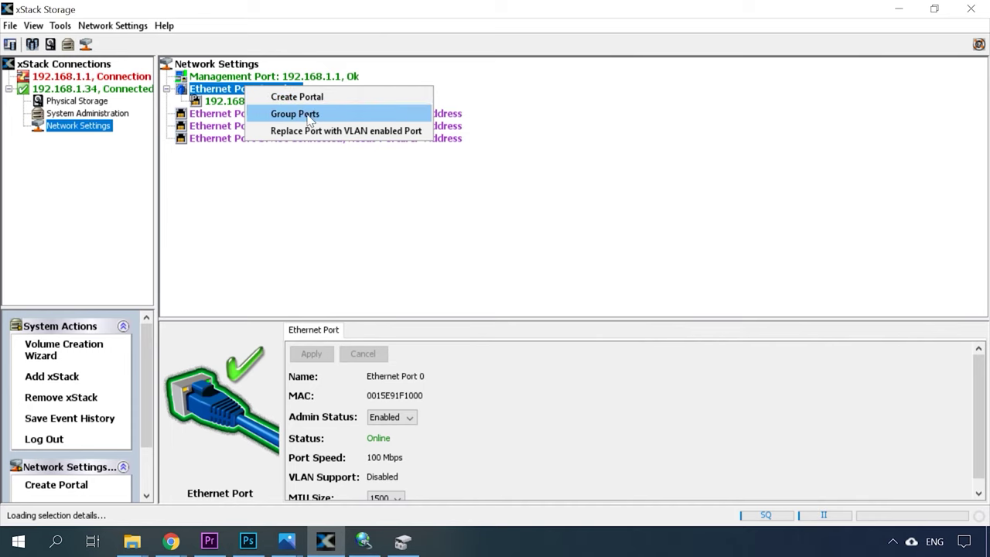
click(224, 101)
click(230, 101)
right_click(232, 103)
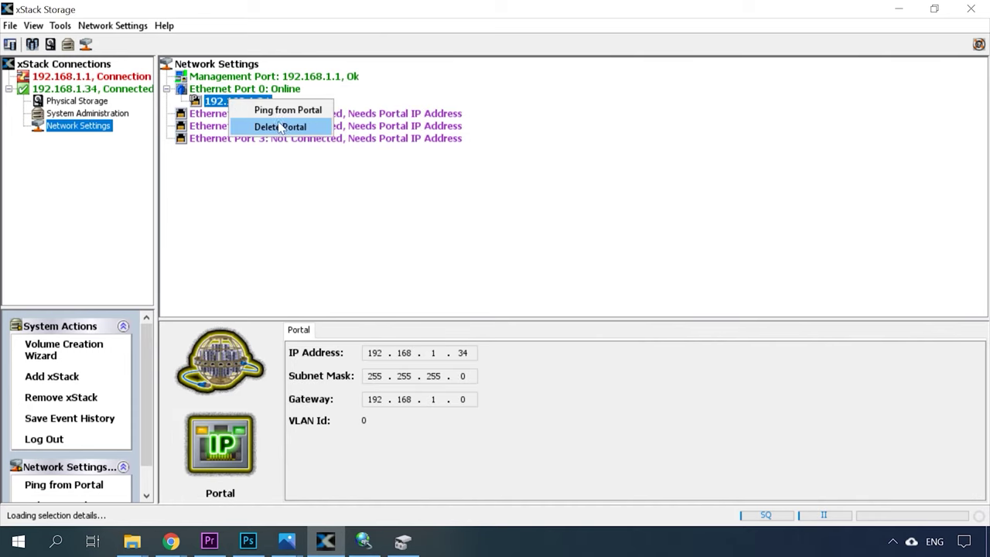
click(262, 157)
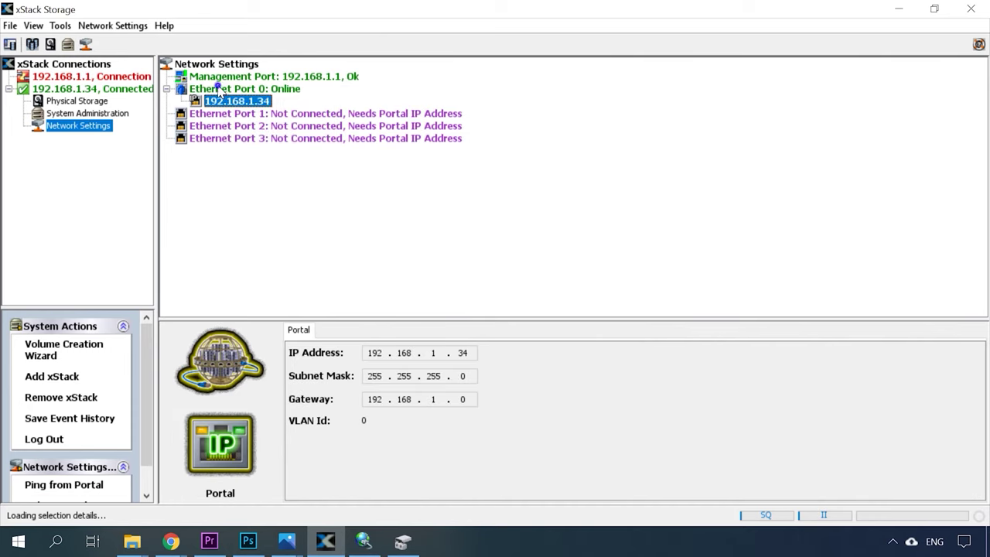
right_click(220, 91)
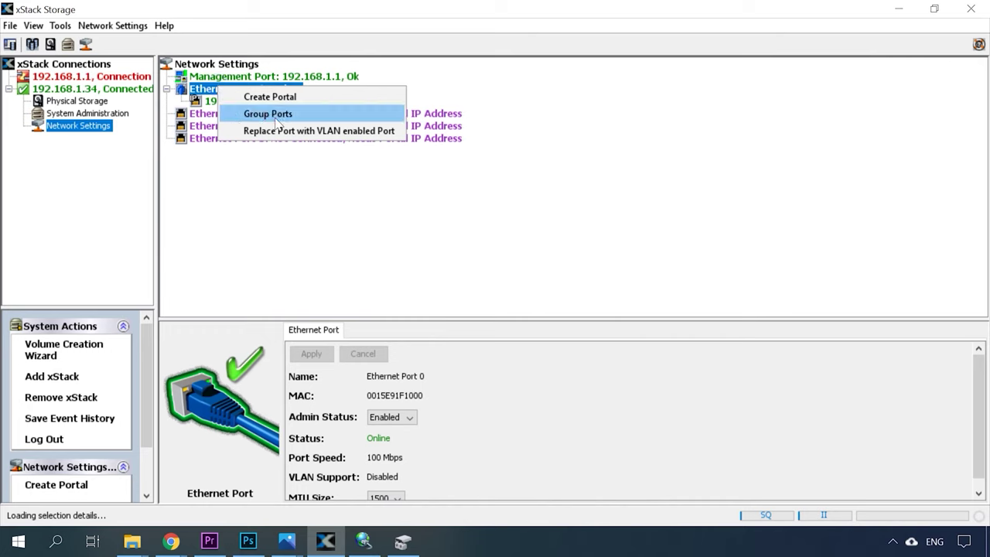
click(265, 159)
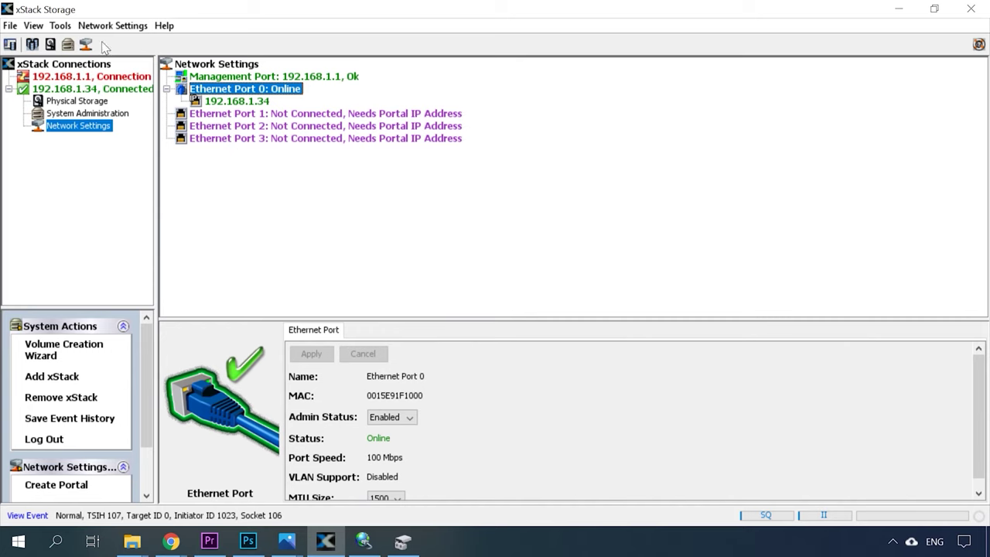
click(60, 25)
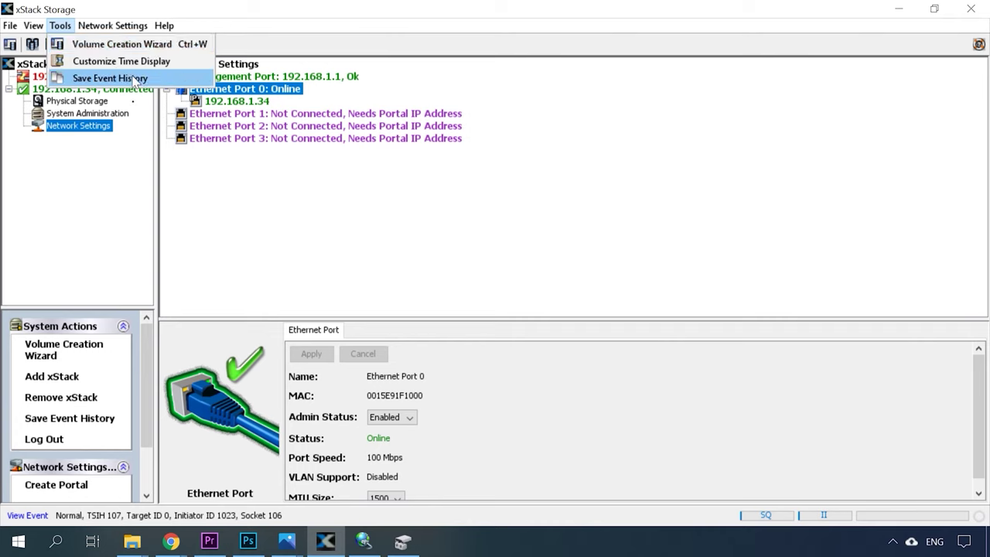
mouse_move(121, 34)
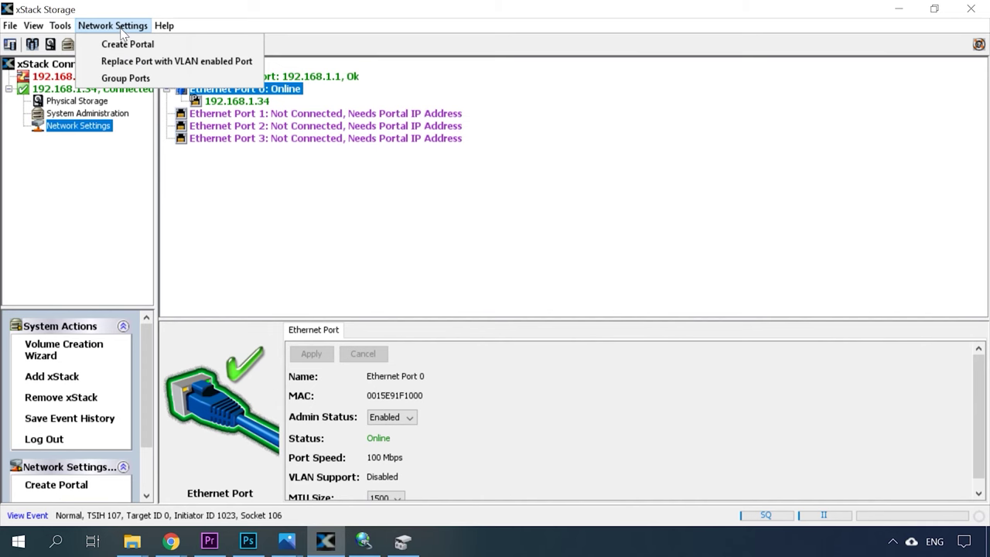
Step: Return to System Administration and examine the event history, controller details, tasks, control options, system policy and the advanced global system settings
click(124, 147)
click(99, 113)
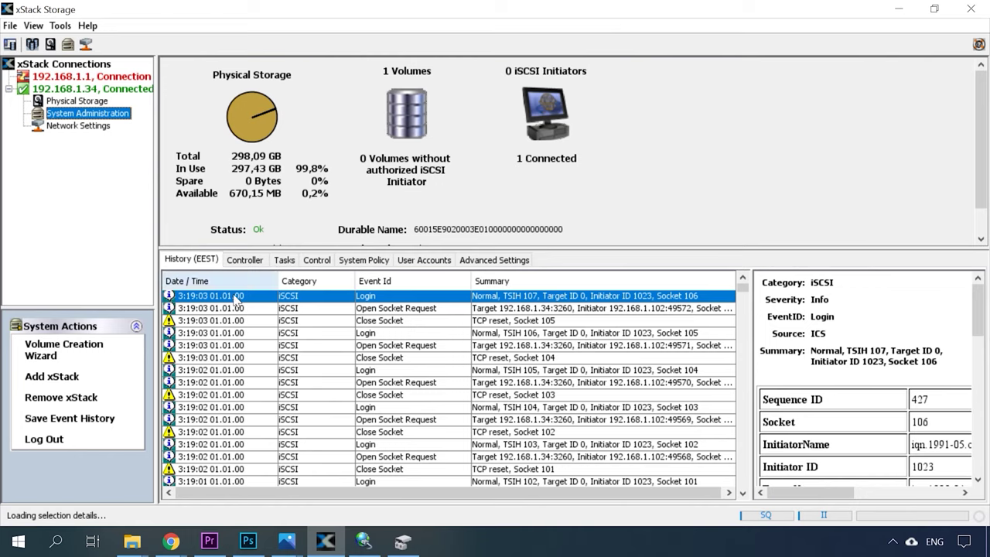
click(246, 262)
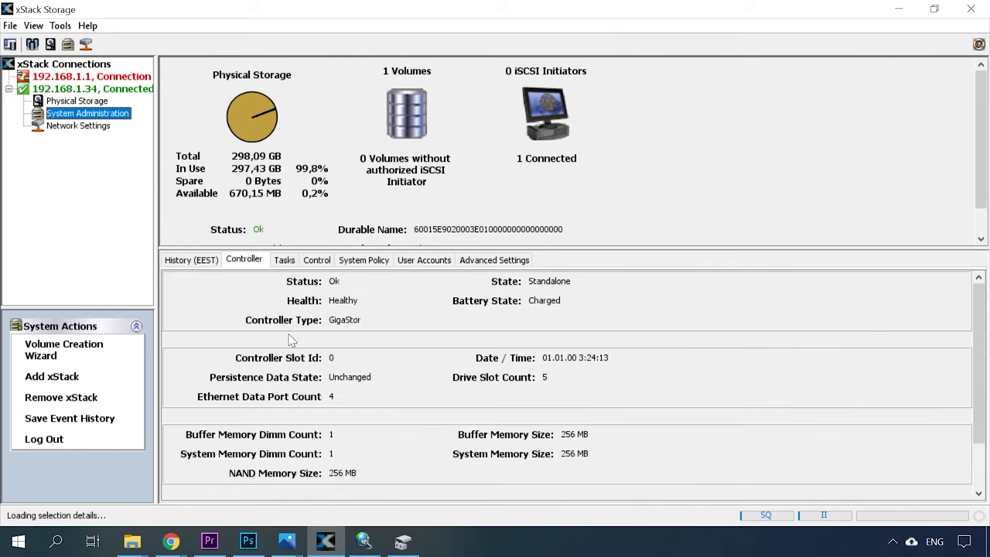
click(284, 262)
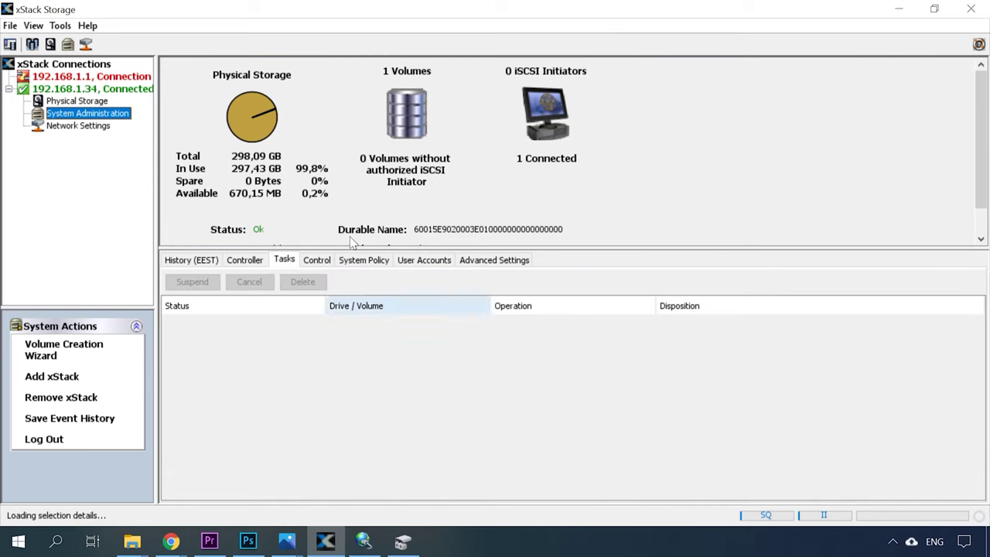
click(316, 261)
click(341, 261)
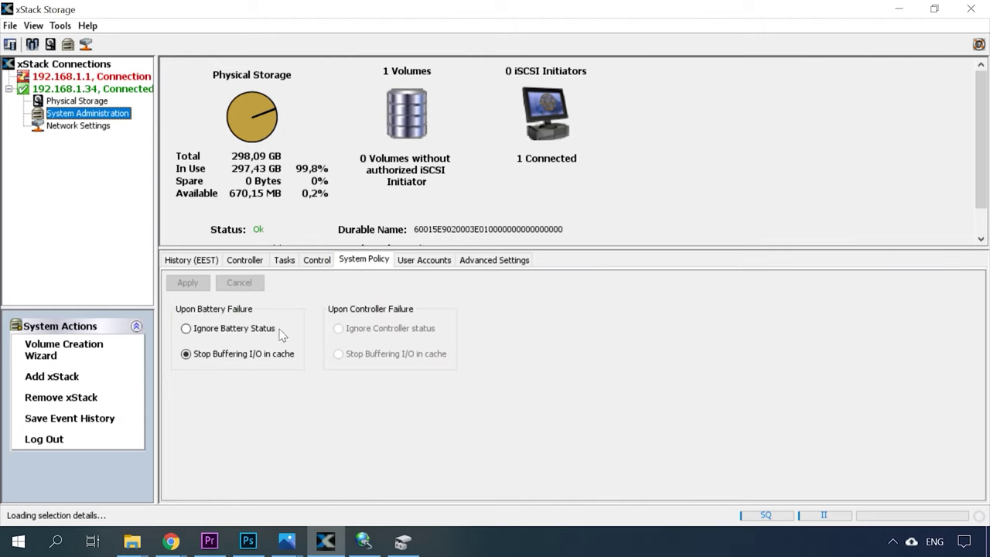
click(479, 263)
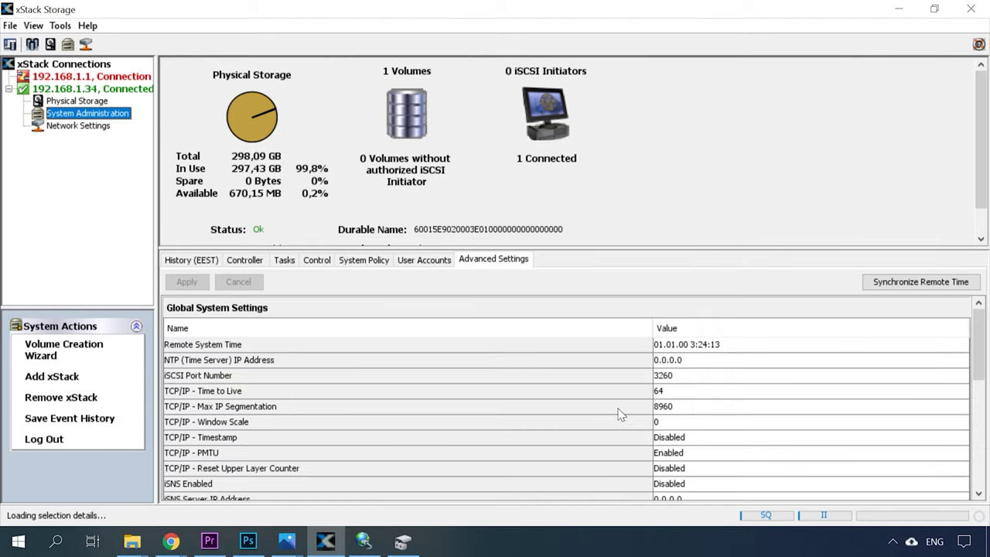
drag(979, 344, 979, 433)
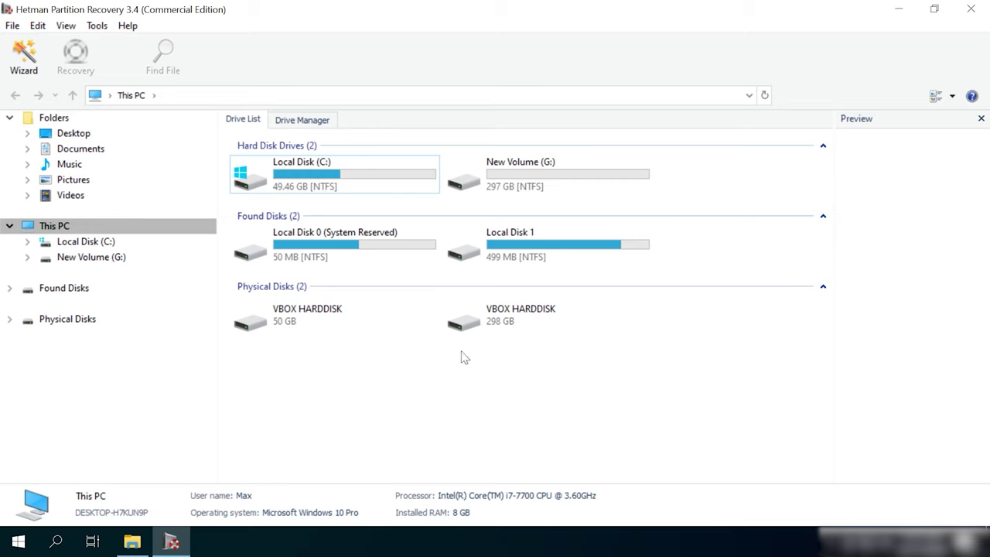
Step: Switch to Hetman Partition Recovery and run a full analysis of New Volume (G:) for NTFS, toggling the content-aware option, and finish the wizard
click(486, 173)
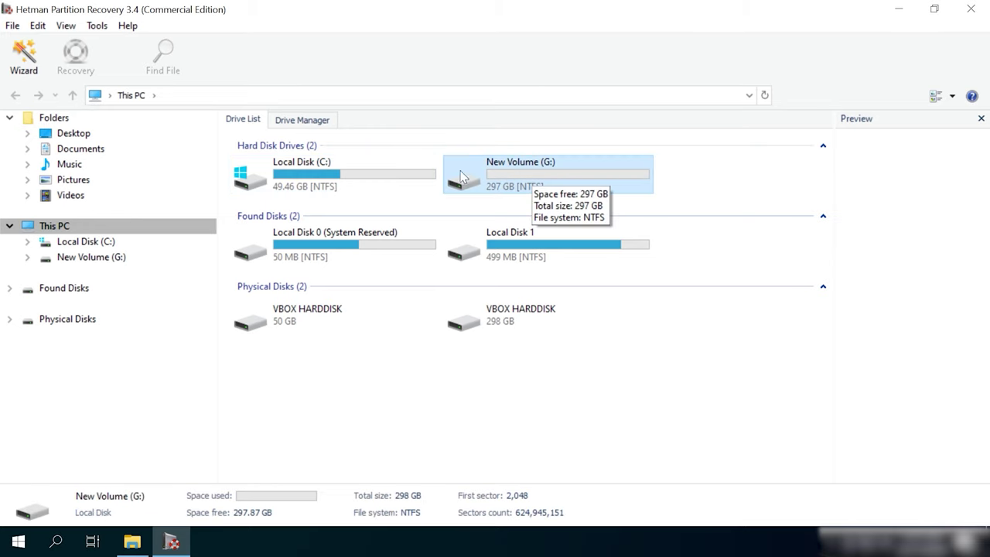
right_click(508, 171)
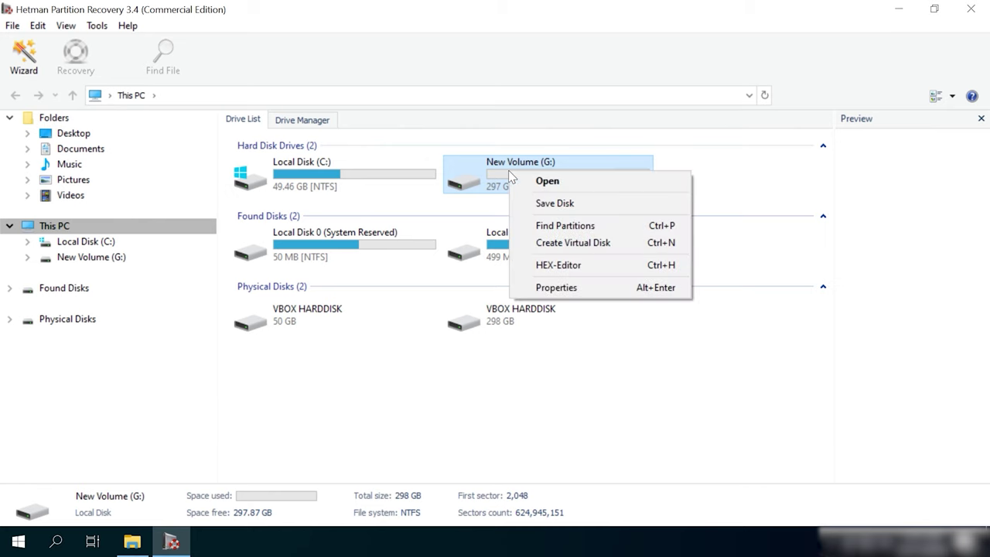
click(557, 184)
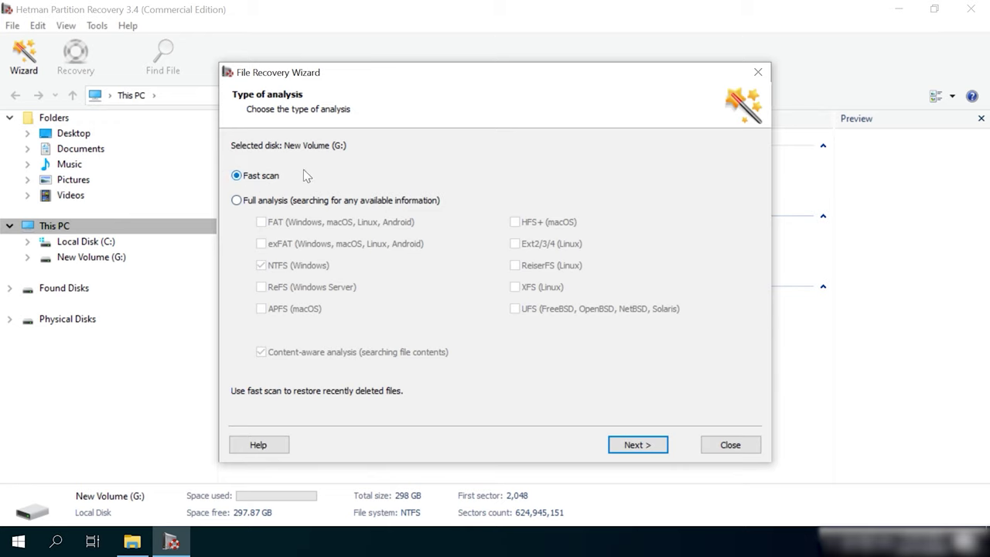
click(237, 201)
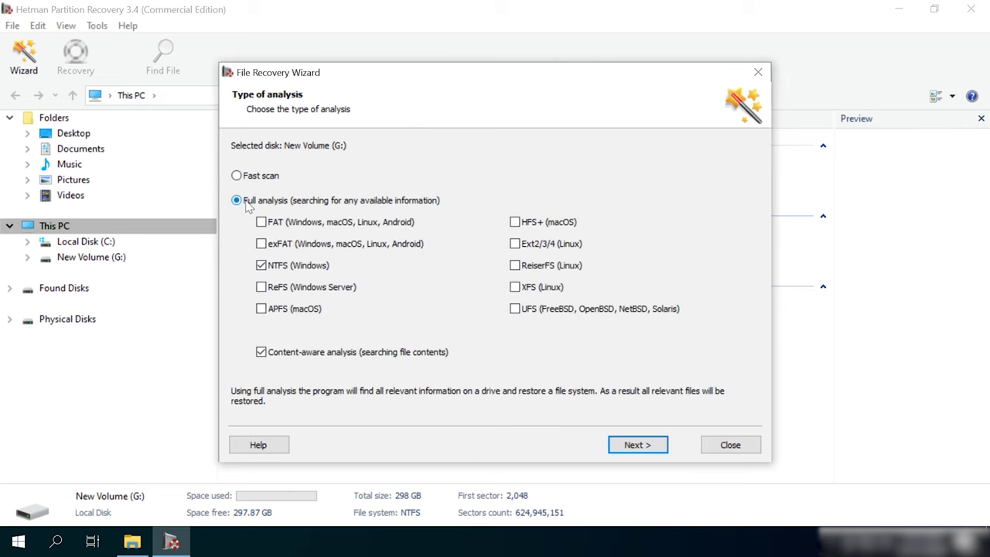
click(262, 351)
click(638, 448)
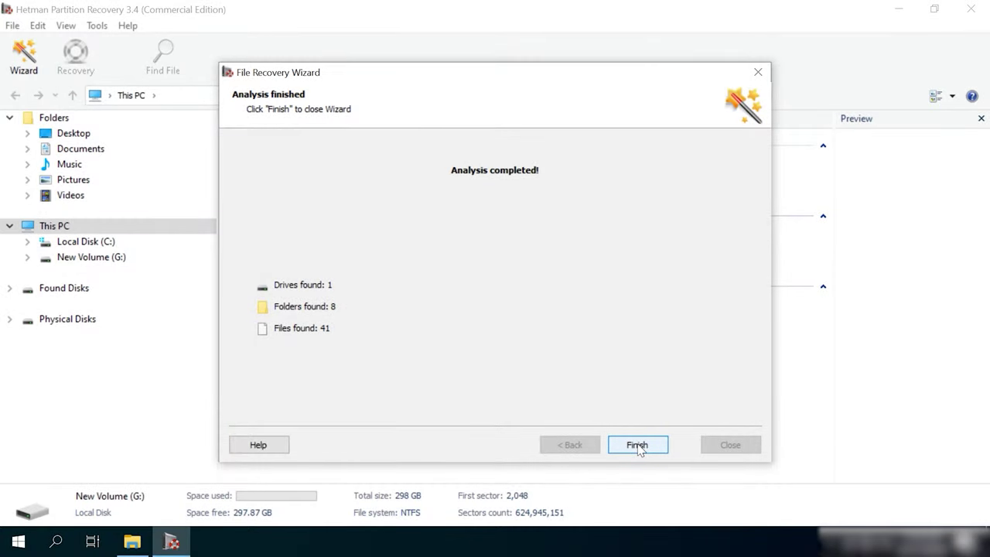
click(638, 446)
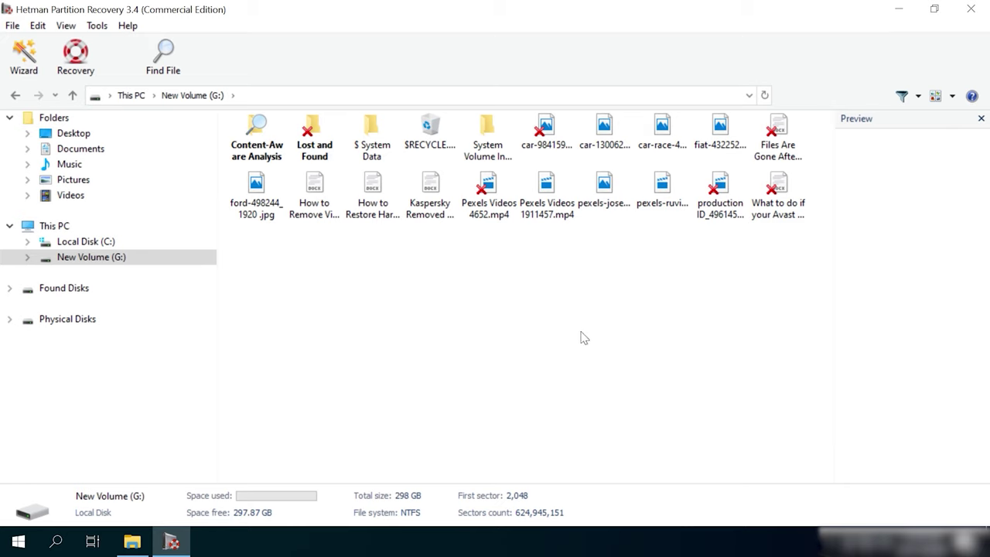
Step: Preview the deleted image car-984159_1920.jpg among the files found on New Volume (G:)
drag(811, 328, 555, 326)
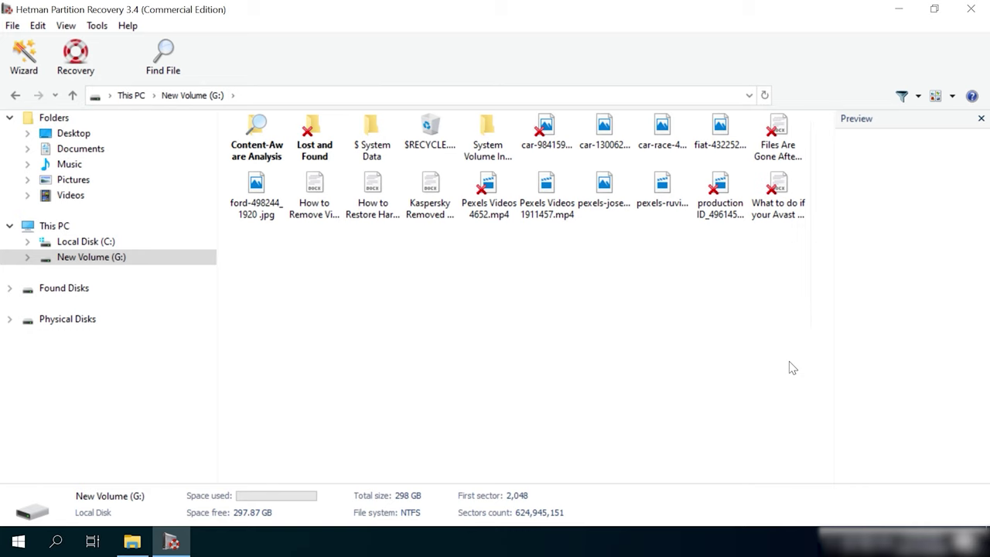
click(545, 139)
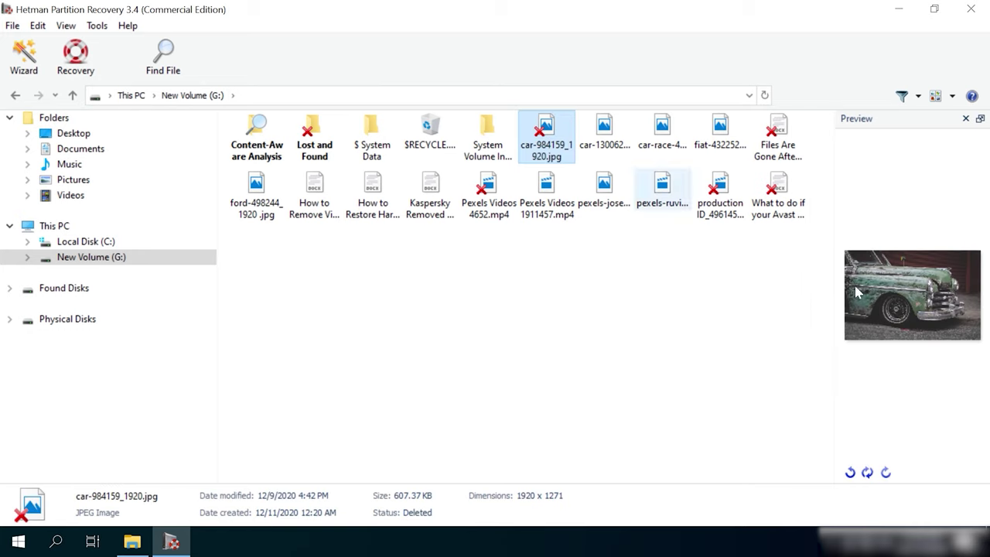
click(602, 328)
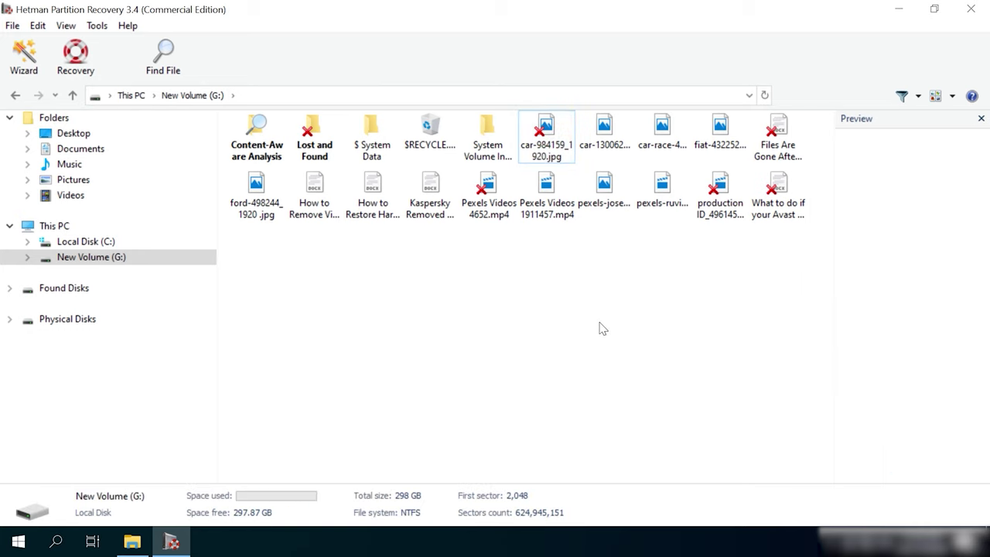
Step: Recover the block of ten files from car-984159_1920.jpg to the Avast document, saving them to the hard disk in C:\Restored Files\
drag(792, 315, 540, 119)
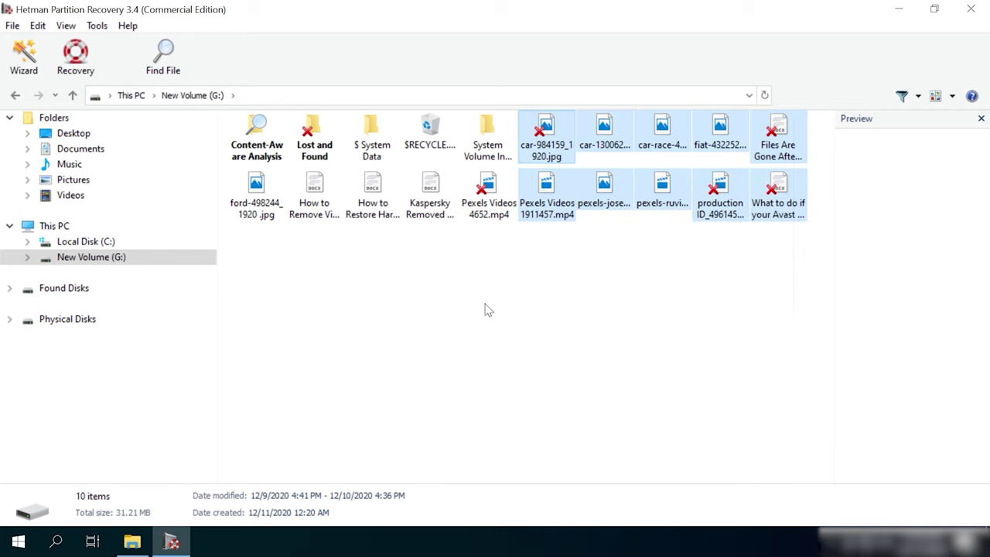
click(73, 59)
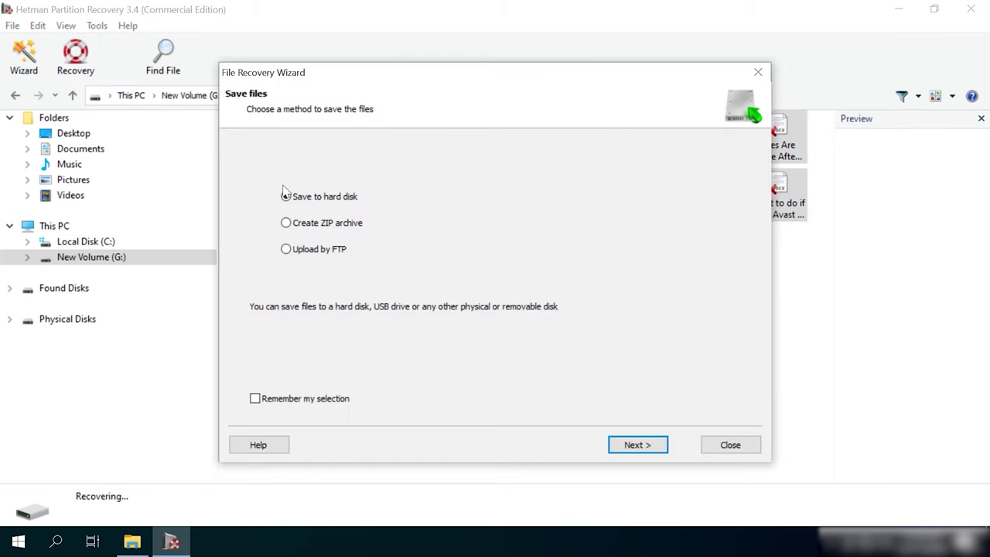
click(636, 444)
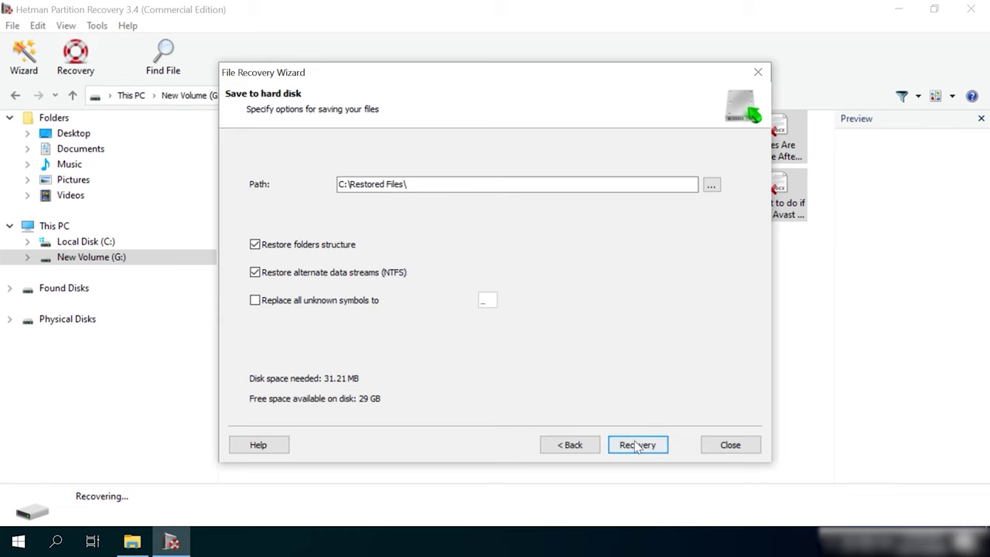
click(636, 446)
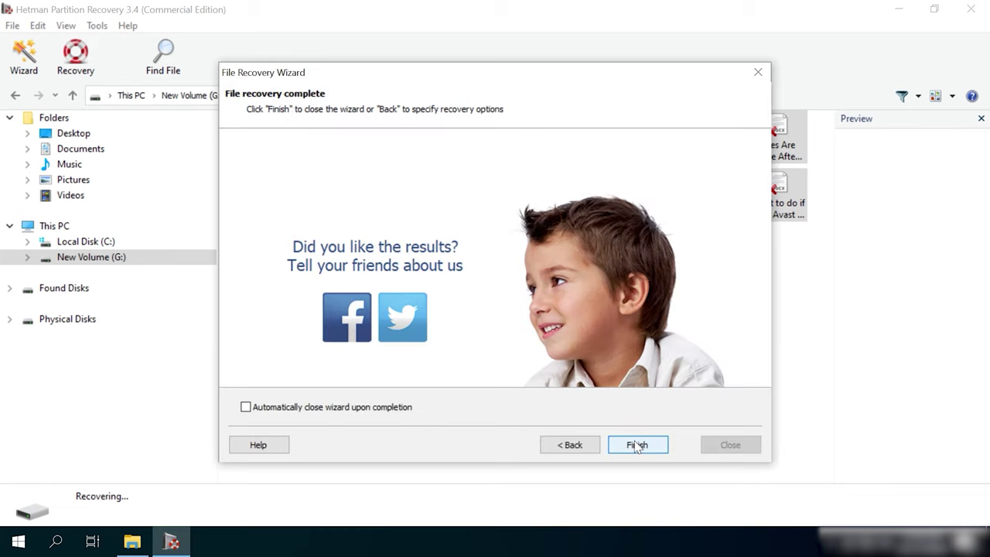
click(636, 446)
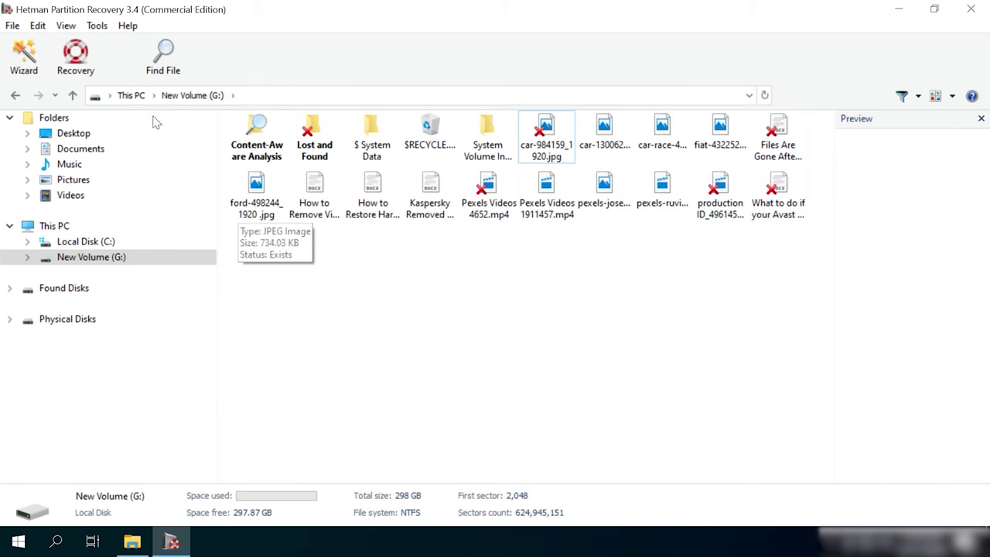
Step: Open the disk image creation settings for New Volume (G:)
click(97, 25)
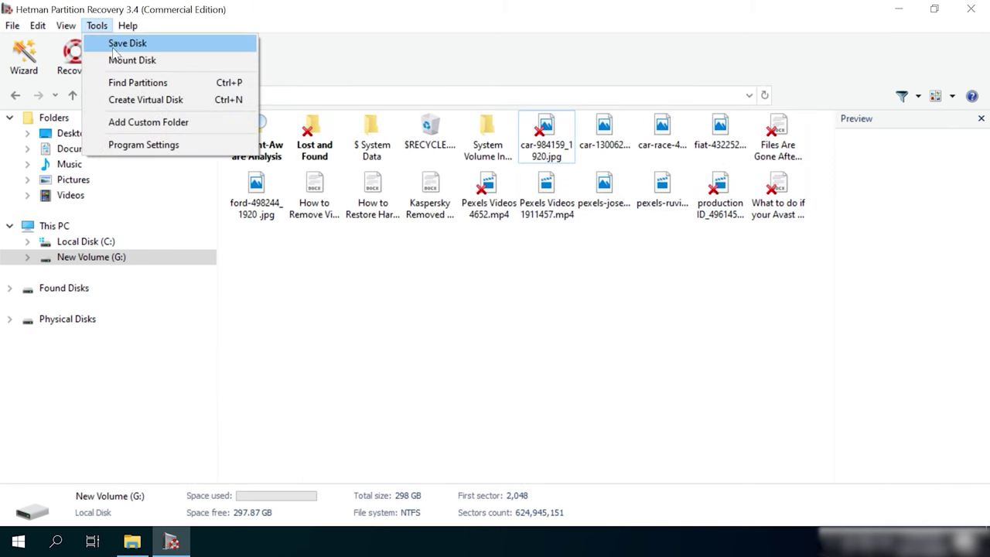
click(128, 44)
drag(401, 92, 446, 92)
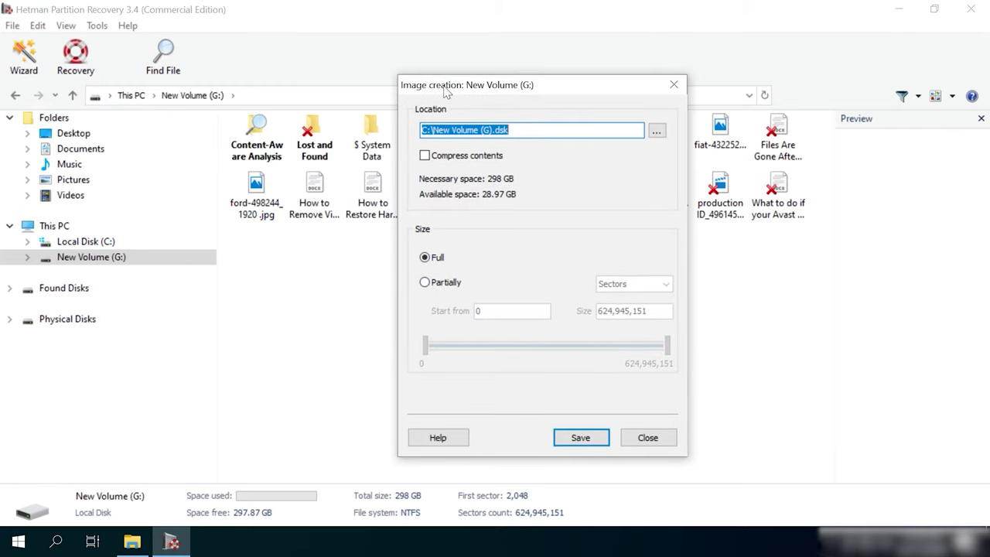